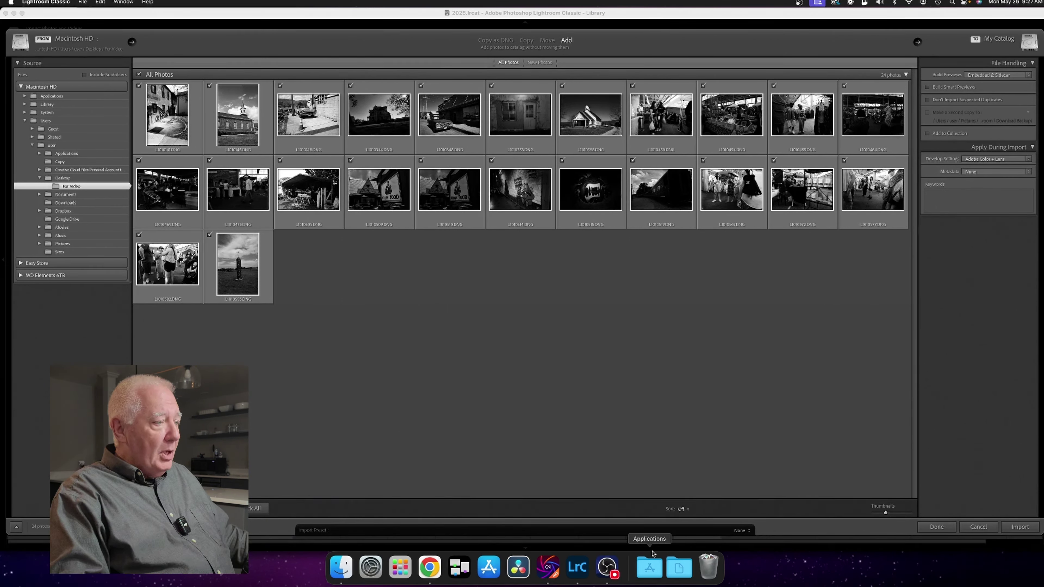
Switch to ON1 Photo RAW and open the photo L1010141.DNG for editing.
{"action": "left_click", "coordinate": [548, 568]}
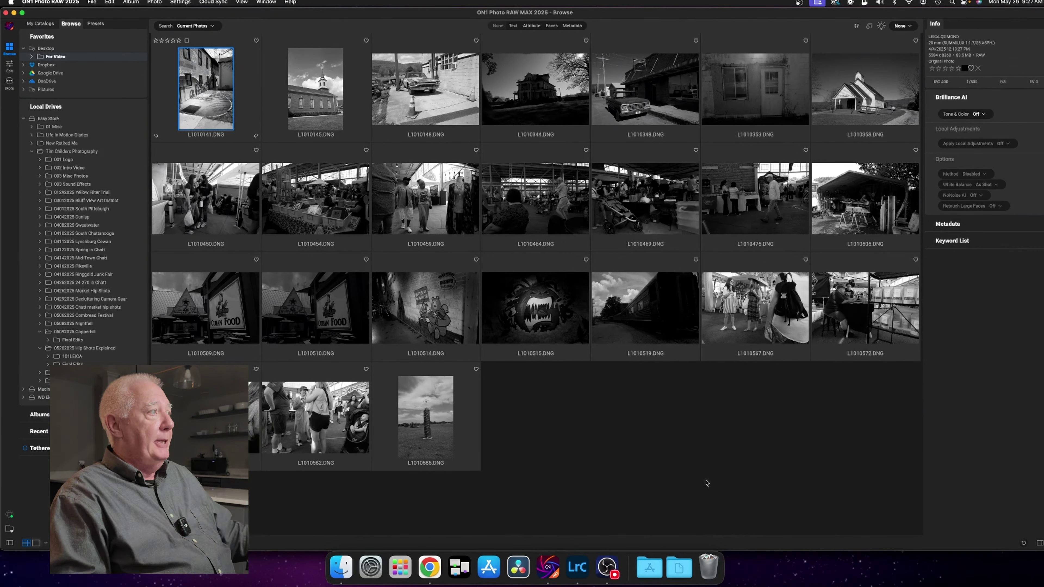
{"action": "double_click", "coordinate": [210, 97]}
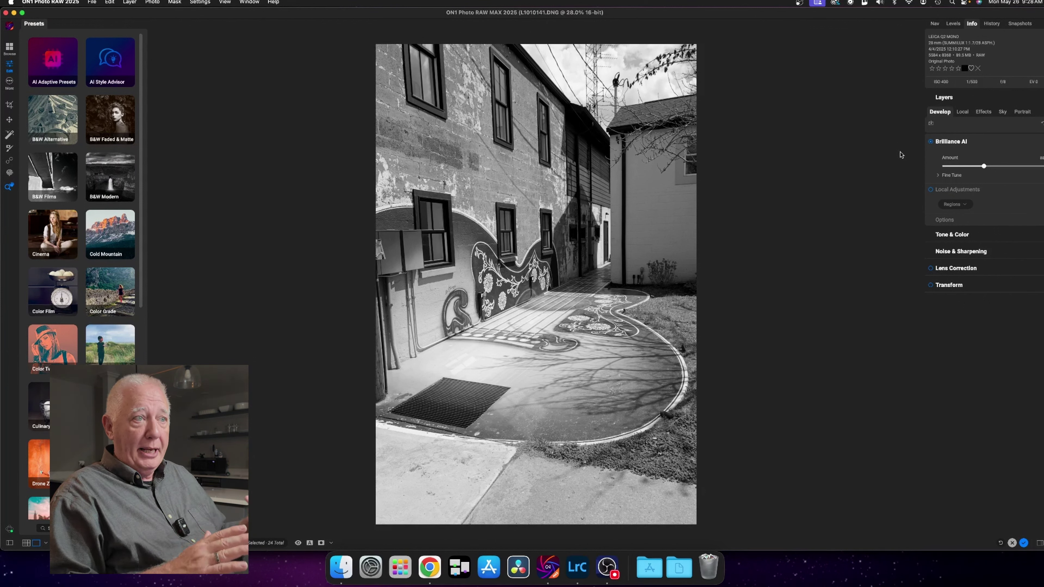
Compare the photo before and after NoNoise AI noise reduction in a split preview, and return to browsing the folder.
{"action": "left_click", "coordinate": [973, 252]}
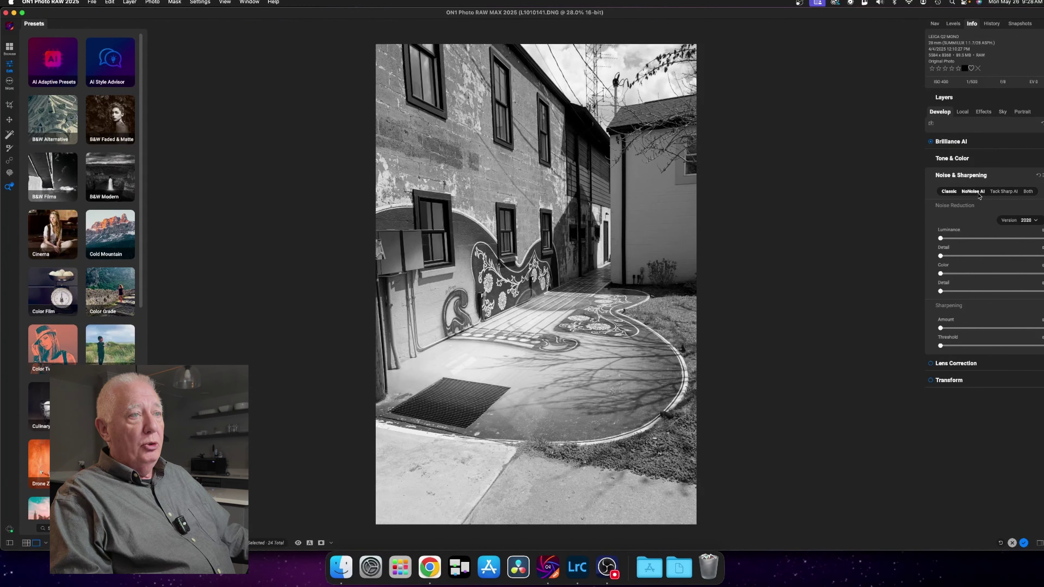
{"action": "left_click", "coordinate": [926, 123]}
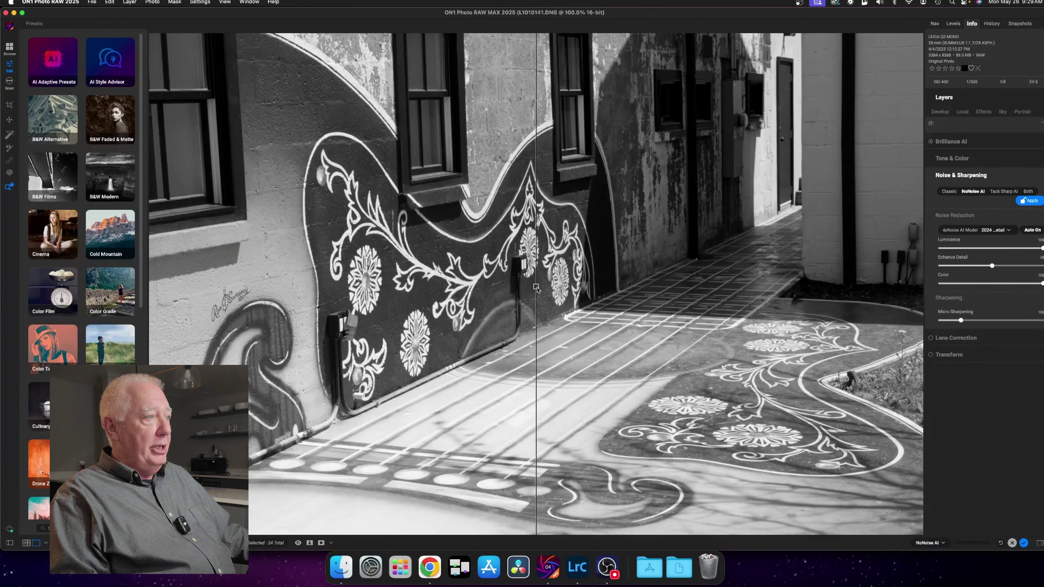
{"action": "left_click_drag", "start_coordinate": [536, 286], "coordinate": [565, 271]}
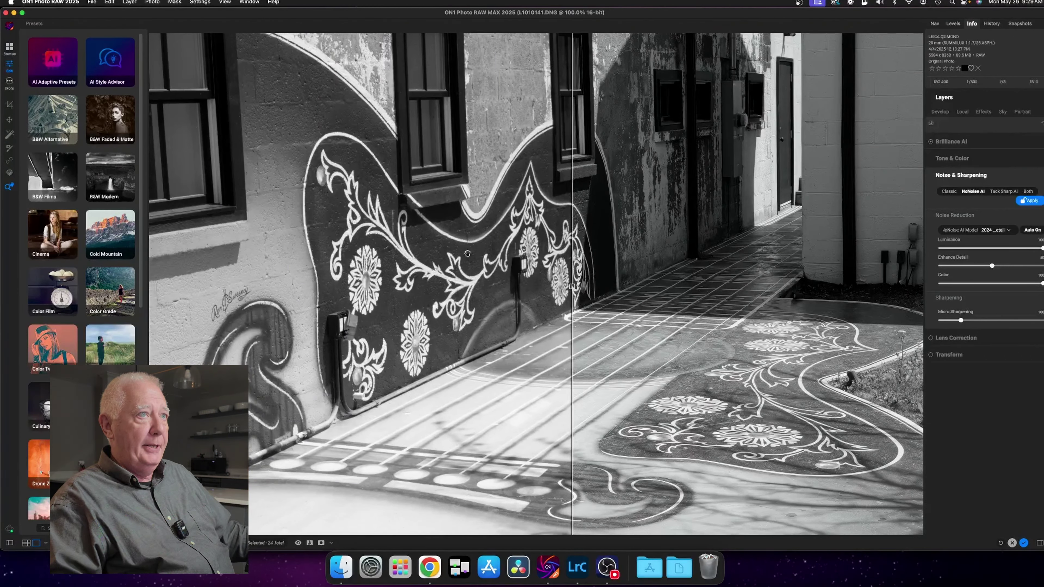
{"action": "left_click", "coordinate": [9, 48]}
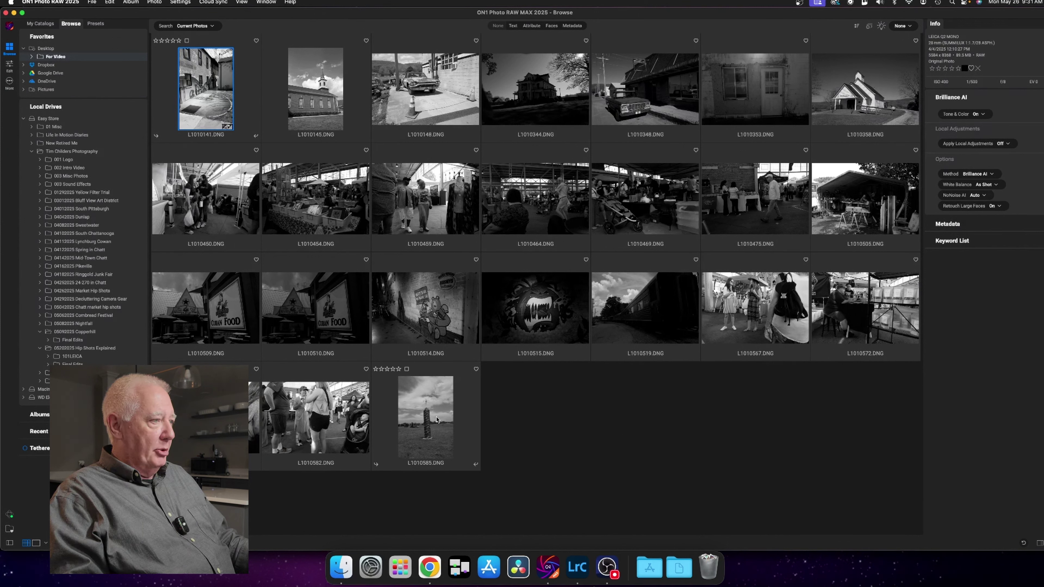
Select all photos in the folder and turn on Brilliance AI Tone & Color for them.
{"action": "key", "text": "super+a"}
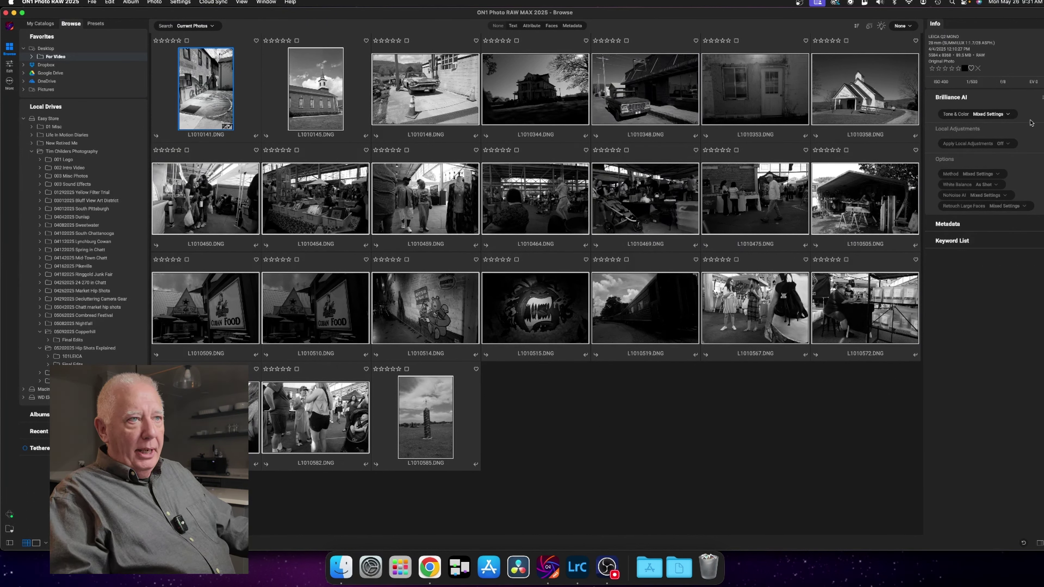
{"action": "left_click", "coordinate": [1008, 115]}
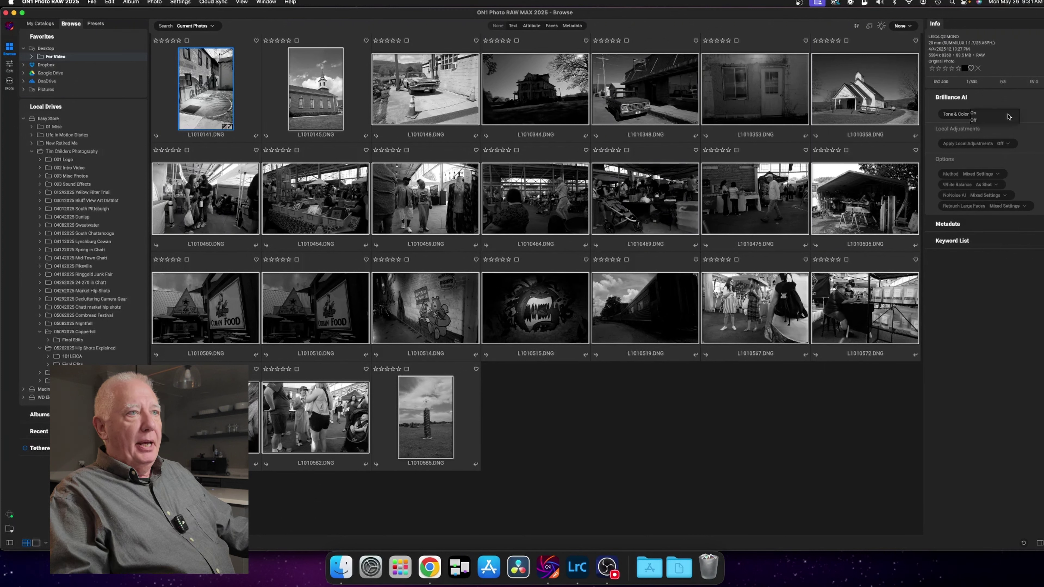
{"action": "left_click", "coordinate": [976, 115]}
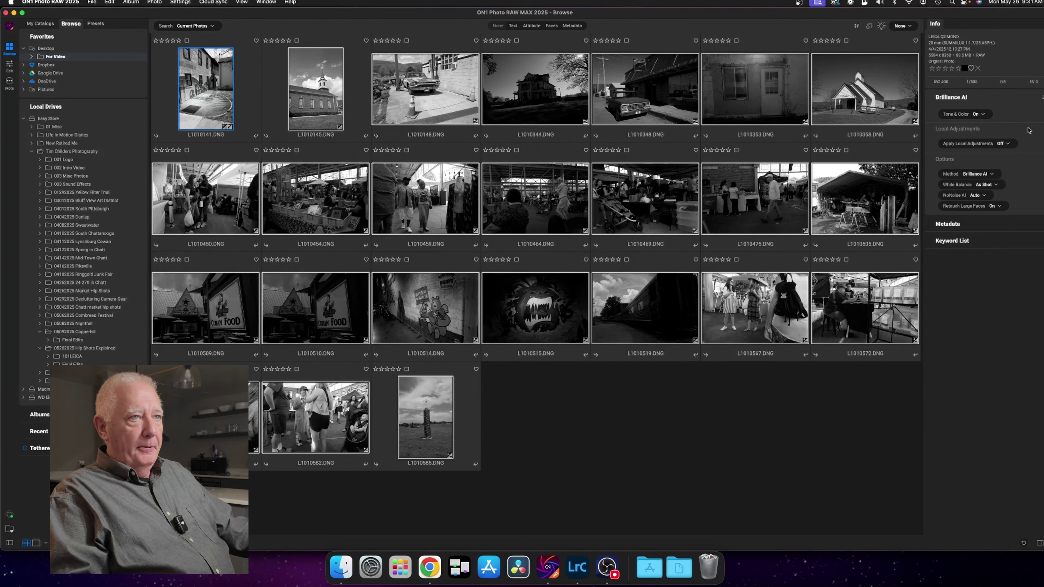
{"action": "left_click", "coordinate": [1008, 144]}
{"action": "left_click", "coordinate": [1031, 149]}
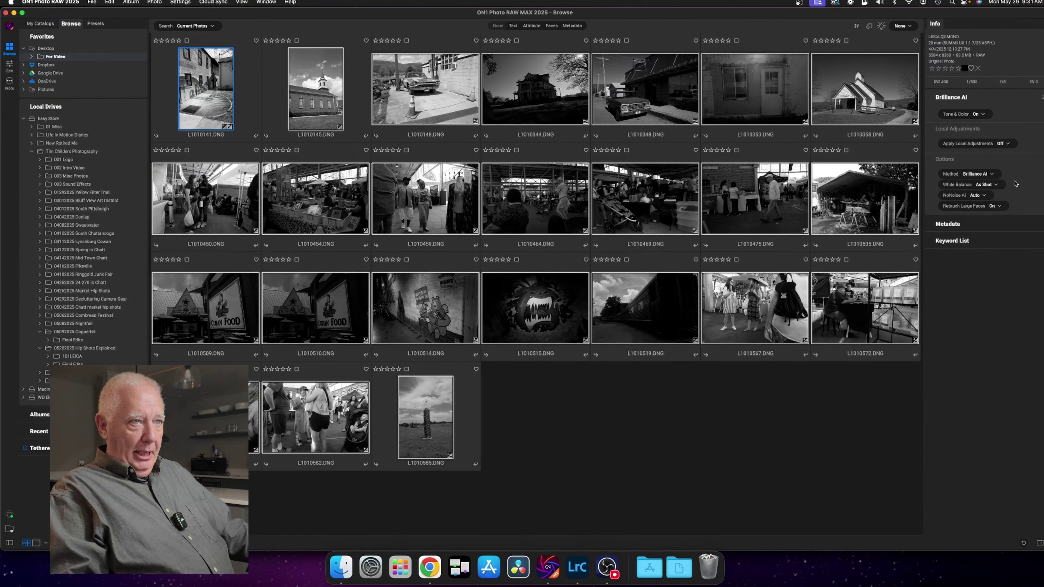
Set NoNoise AI to On for all selected photos and bring up the available commands for them.
{"action": "left_click", "coordinate": [982, 197]}
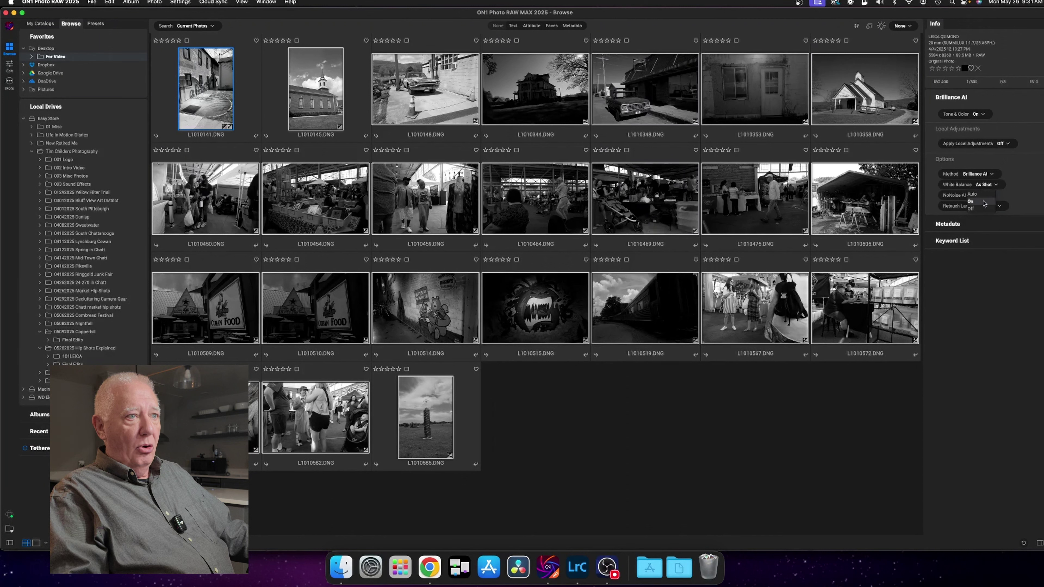
{"action": "left_click", "coordinate": [983, 202]}
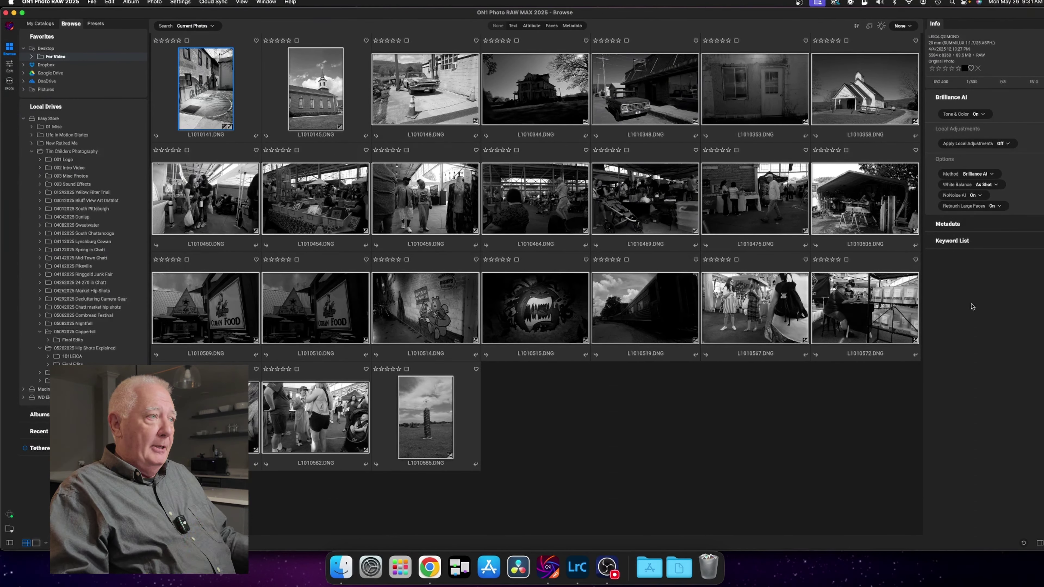
{"action": "left_click", "coordinate": [527, 200]}
{"action": "right_click", "coordinate": [526, 200]}
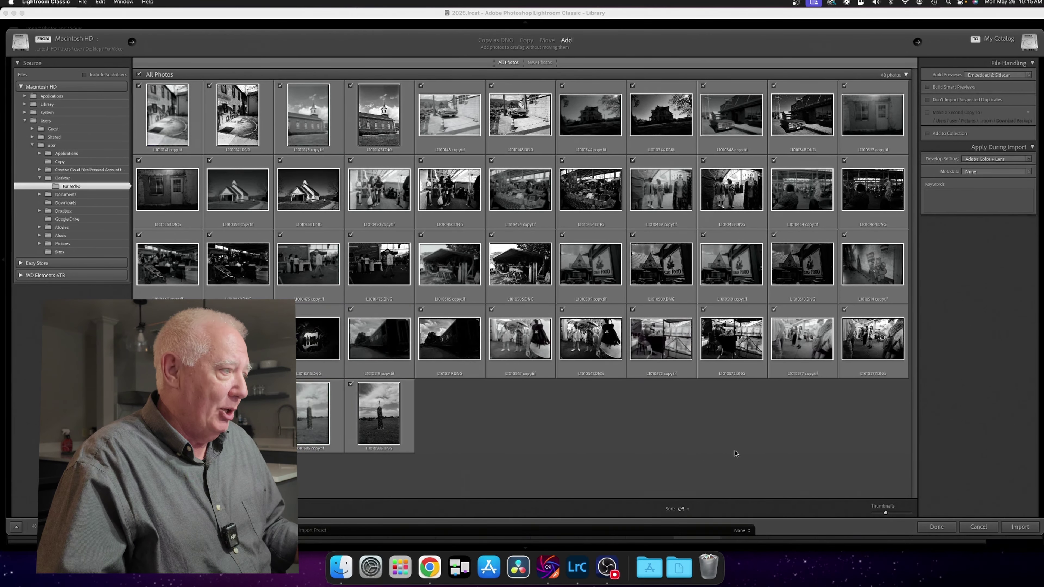
In the Lightroom Classic import, exclude all photos and include only the processed copy of each photo in the first row.
{"action": "left_click", "coordinate": [263, 510]}
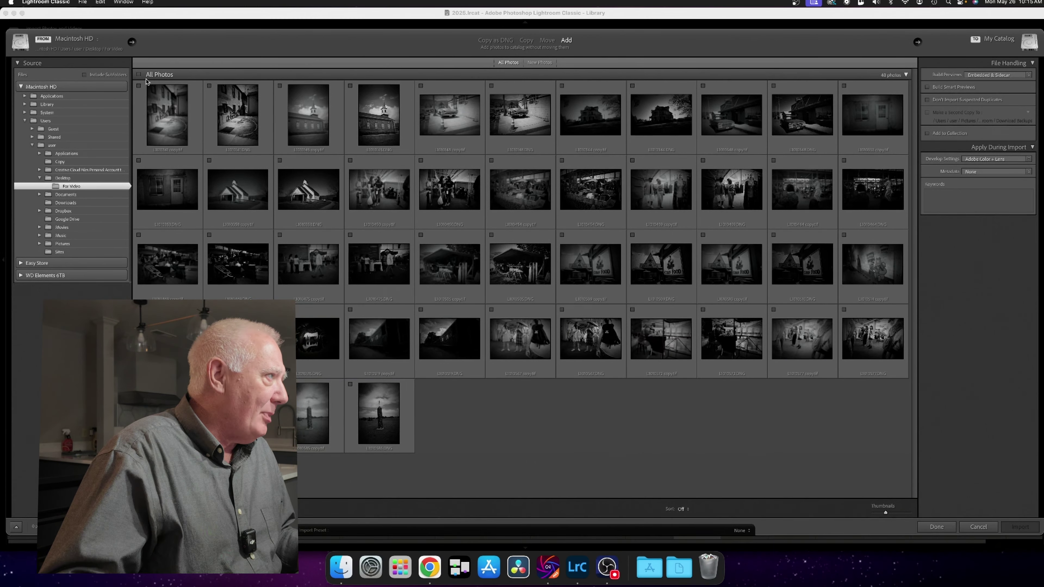
{"action": "left_click", "coordinate": [138, 86]}
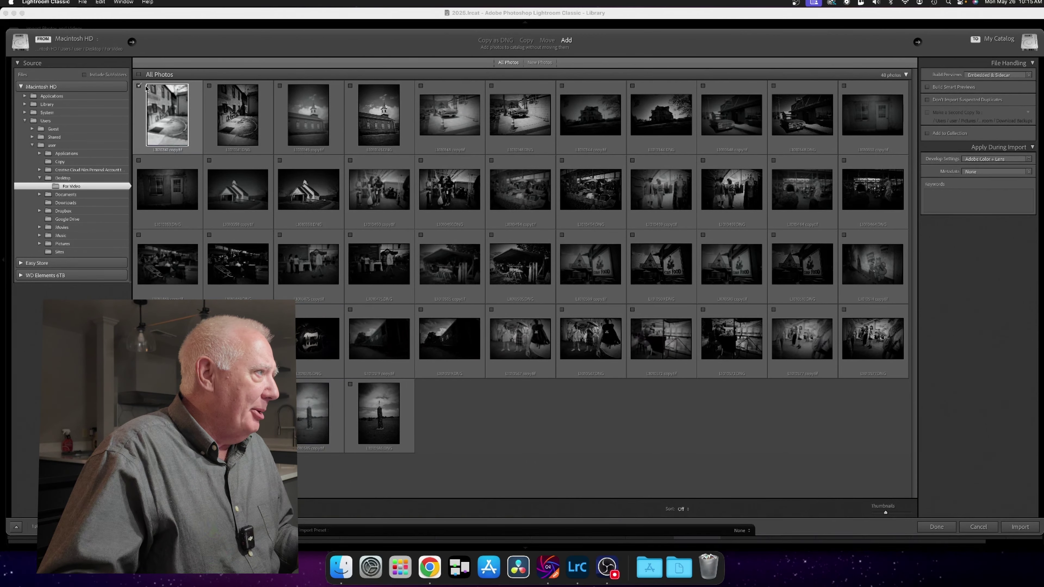
{"action": "left_click", "coordinate": [272, 87]}
{"action": "left_click", "coordinate": [280, 86]}
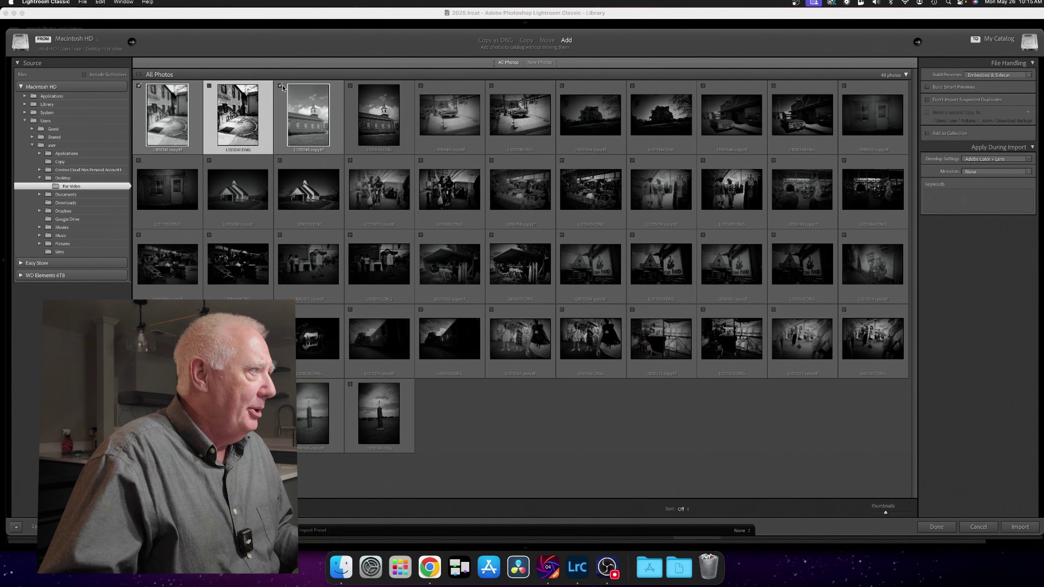
{"action": "left_click", "coordinate": [421, 86]}
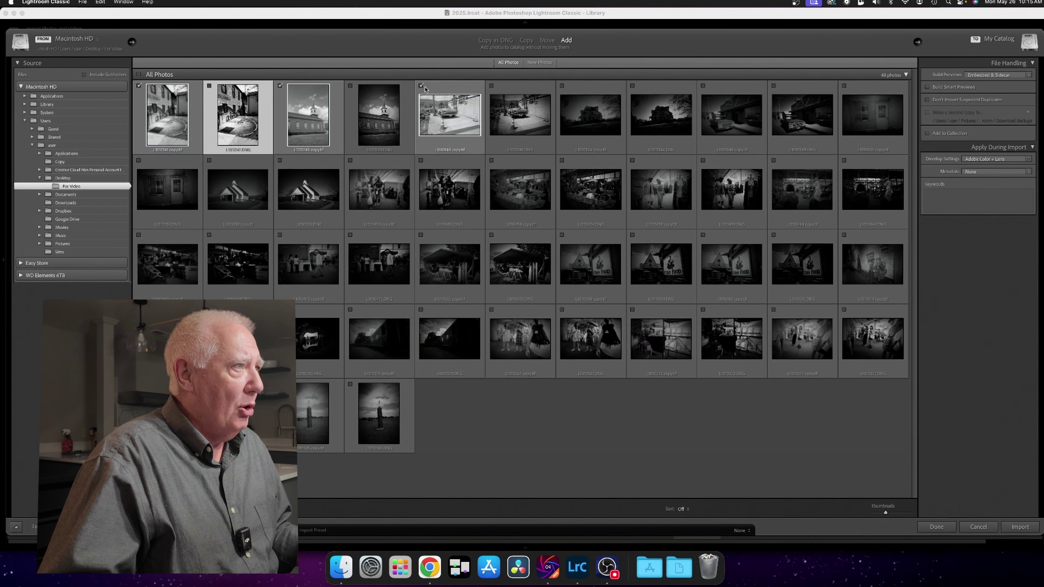
{"action": "left_click", "coordinate": [562, 86]}
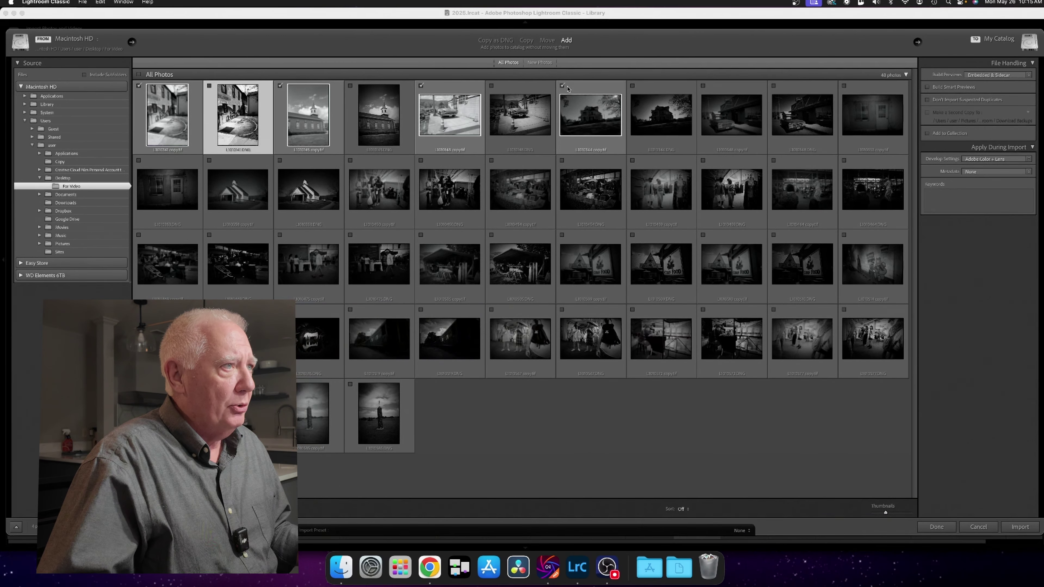
{"action": "left_click", "coordinate": [702, 86]}
{"action": "left_click", "coordinate": [844, 86]}
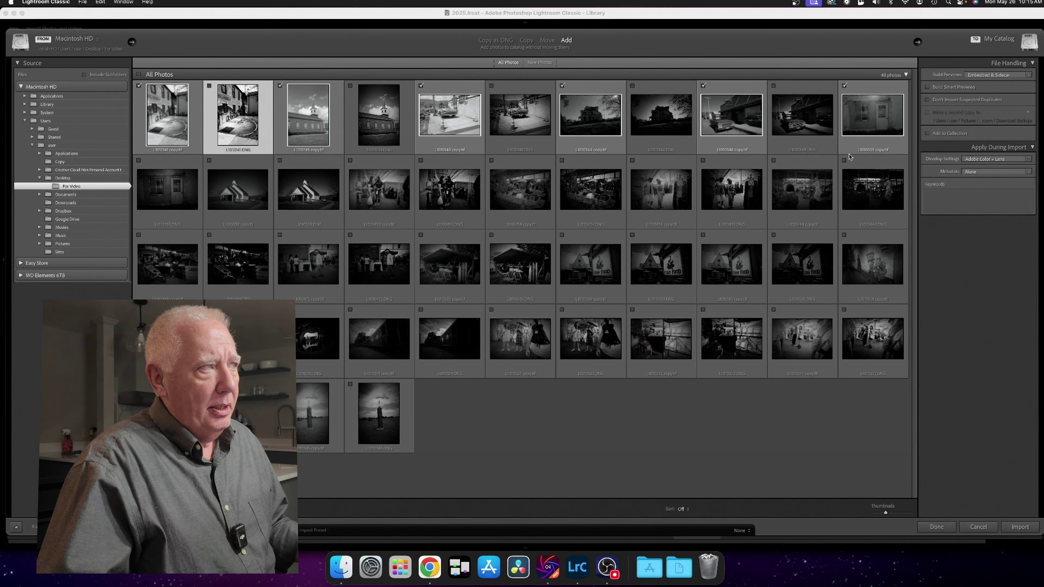
Include the processed copy of each photo in the second thumbnail row for import, leaving out the original DNG files.
{"action": "left_click", "coordinate": [208, 160]}
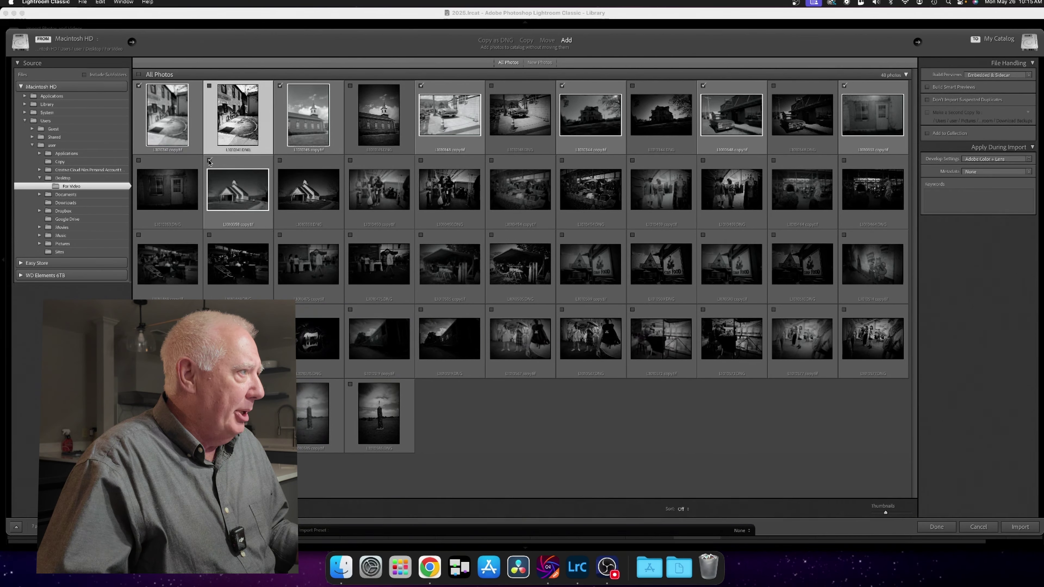
{"action": "left_click", "coordinate": [350, 161]}
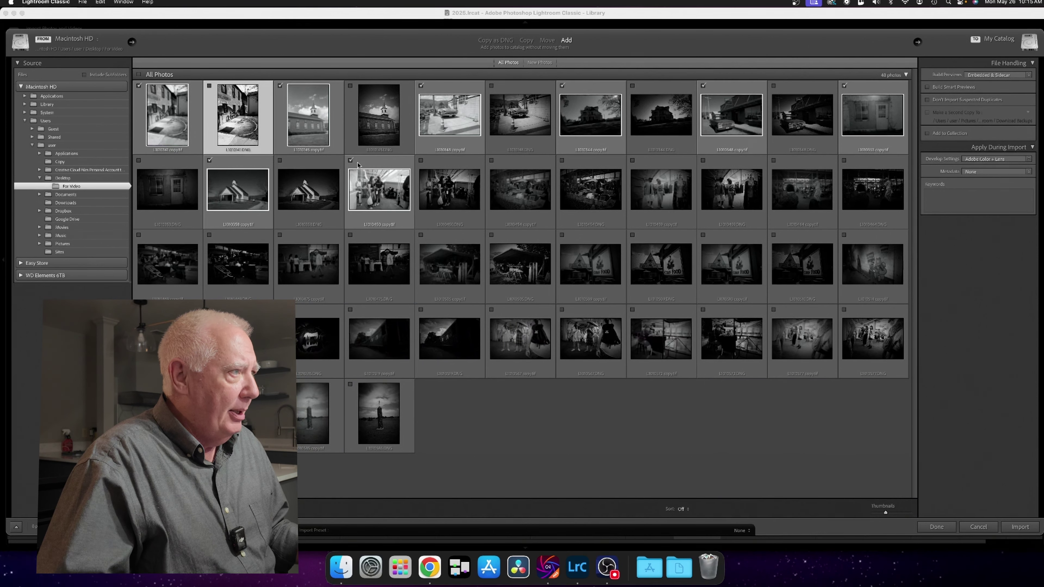
{"action": "left_click", "coordinate": [492, 160]}
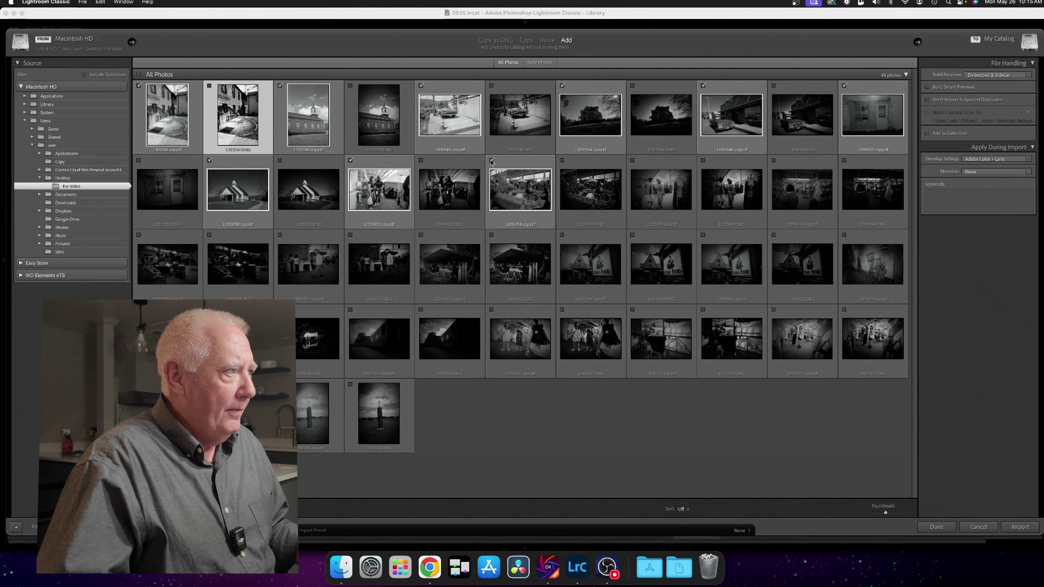
{"action": "left_click", "coordinate": [633, 160]}
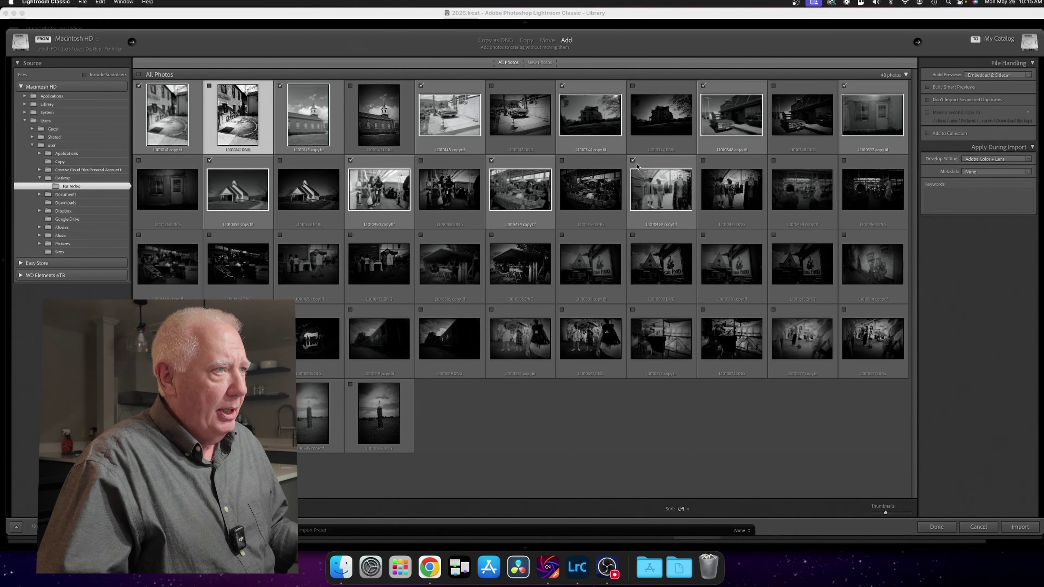
{"action": "left_click", "coordinate": [774, 160]}
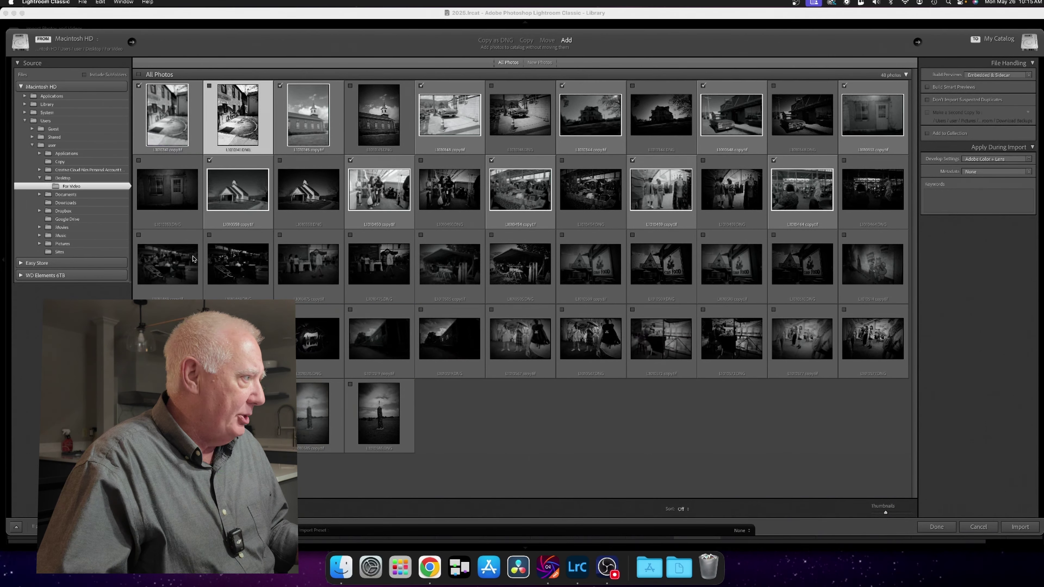
Include the processed copies in the remaining thumbnail rows and import all marked photos into the catalog.
{"action": "left_click", "coordinate": [138, 236]}
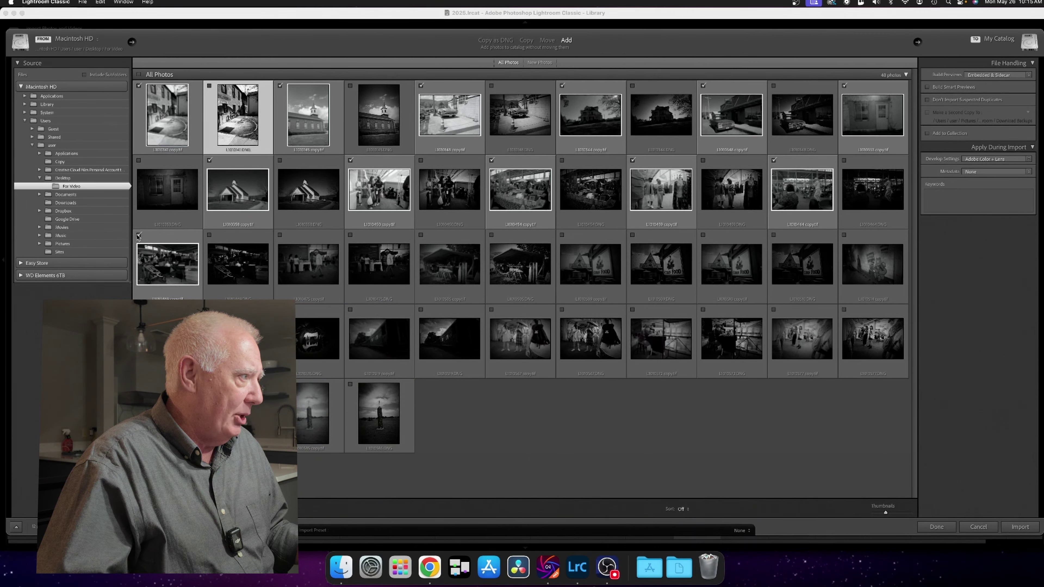
{"action": "left_click", "coordinate": [280, 236]}
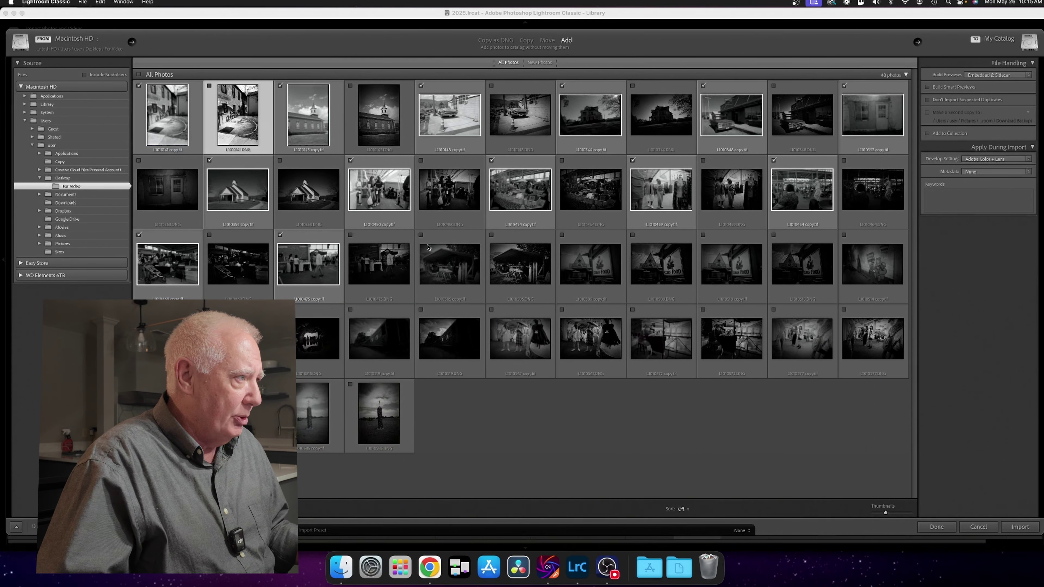
{"action": "left_click", "coordinate": [421, 236]}
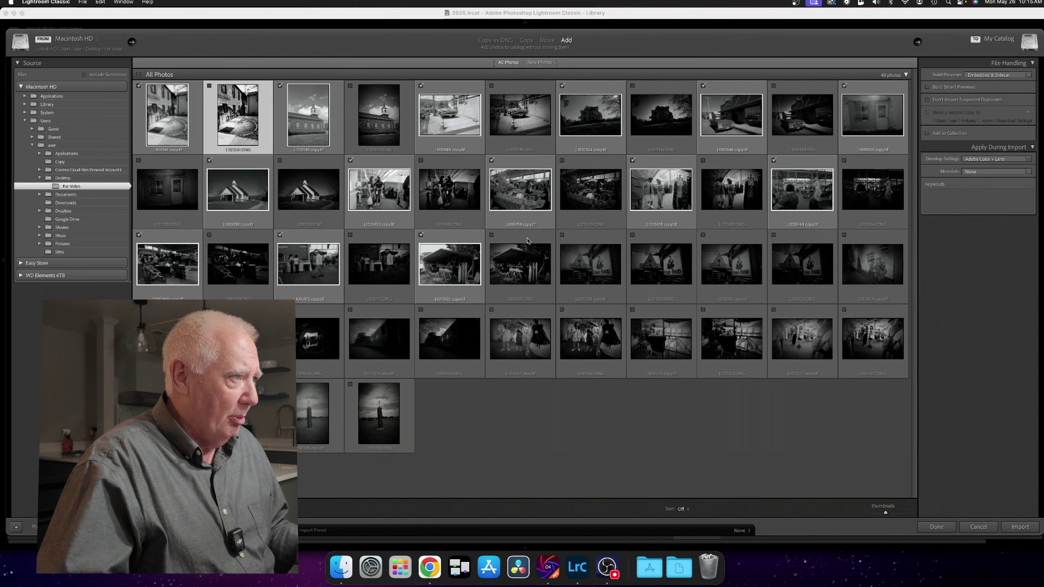
{"action": "left_click", "coordinate": [562, 236]}
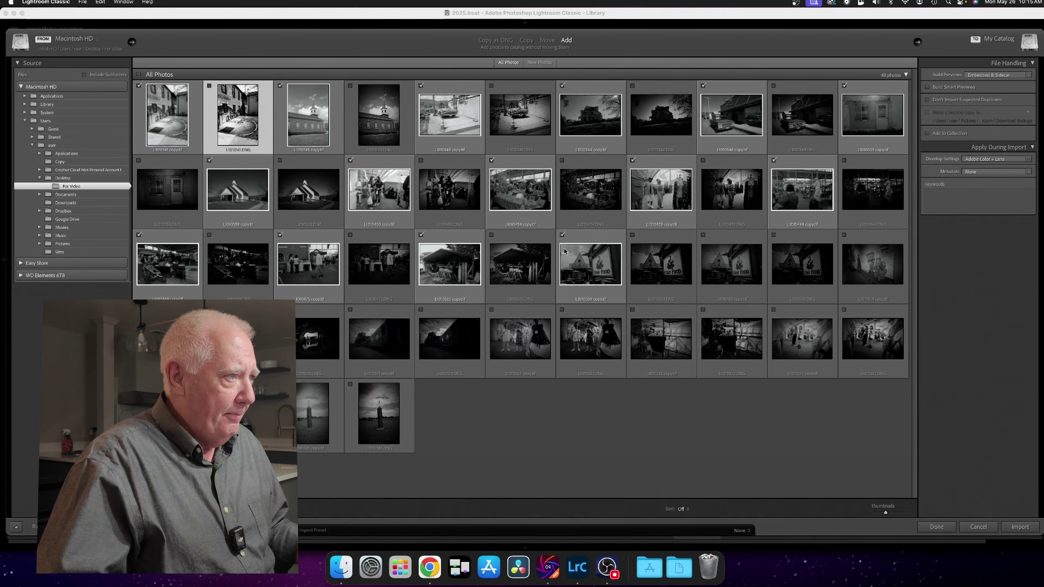
{"action": "left_click", "coordinate": [703, 236]}
{"action": "left_click", "coordinate": [844, 235]}
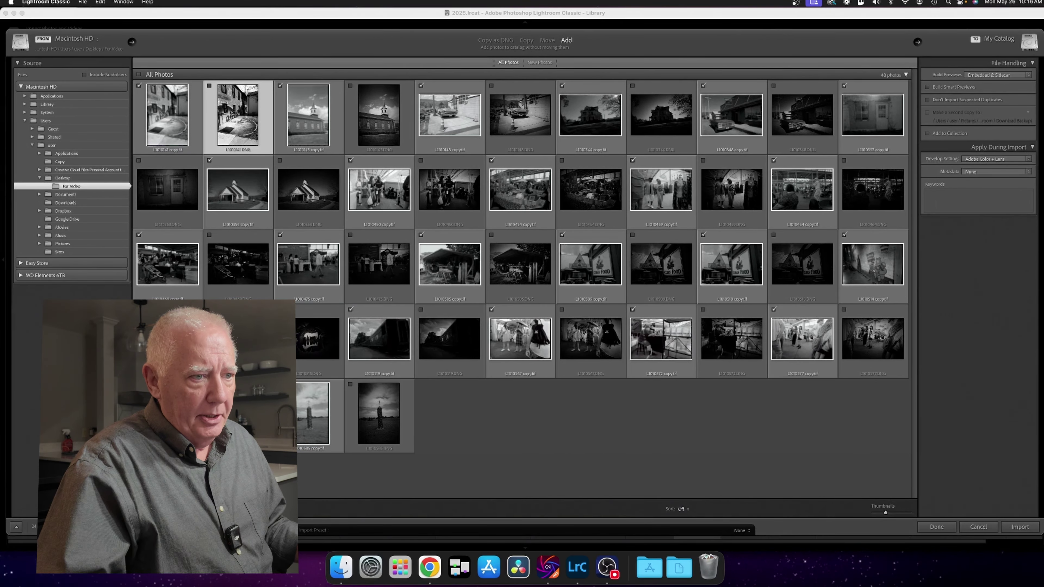
{"action": "left_click", "coordinate": [1020, 527]}
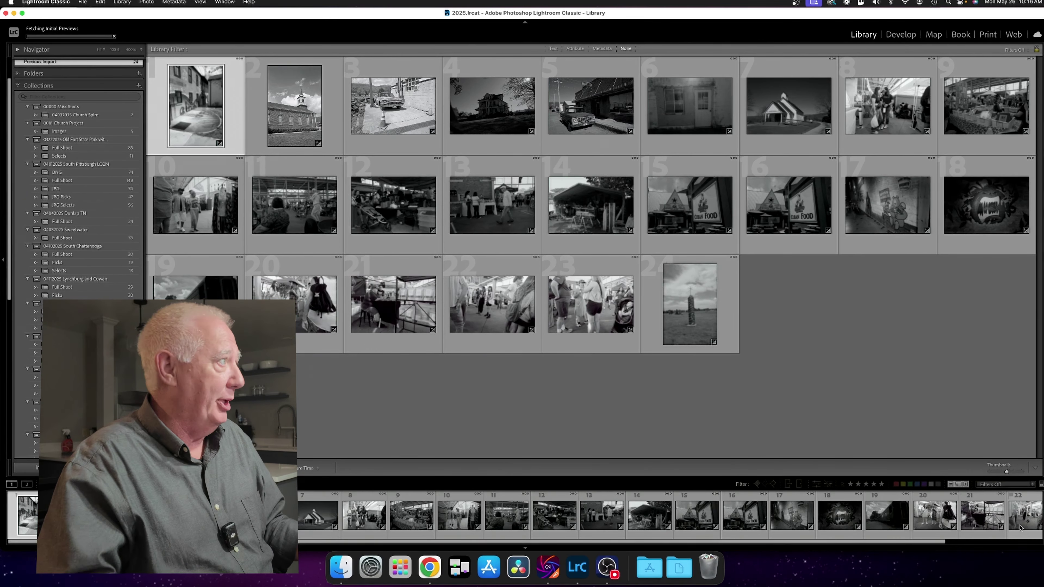
Select all imported photos and create a collection set named "For The Video".
{"action": "key", "text": "super+a"}
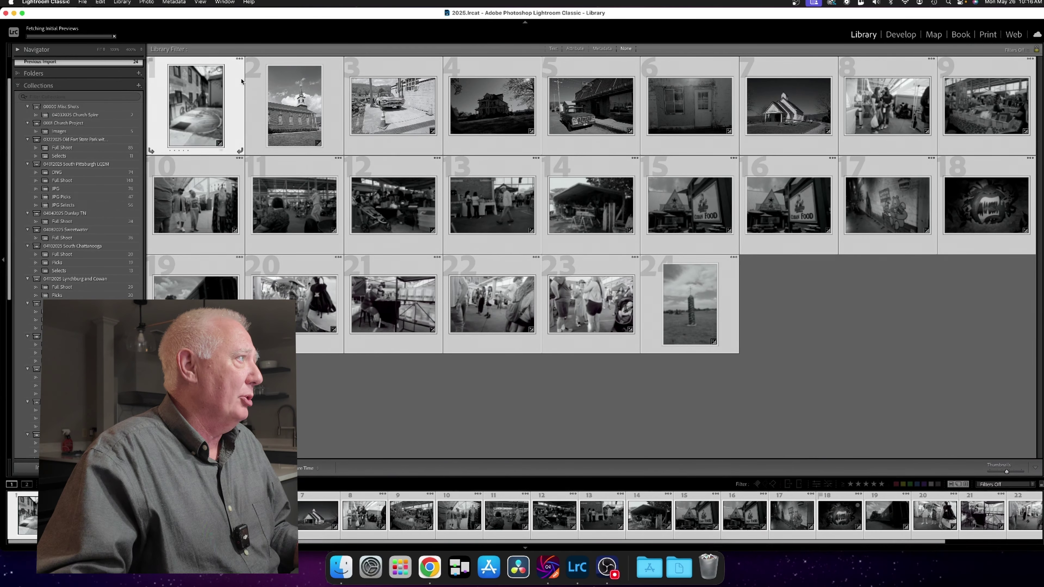
{"action": "left_click", "coordinate": [125, 2]}
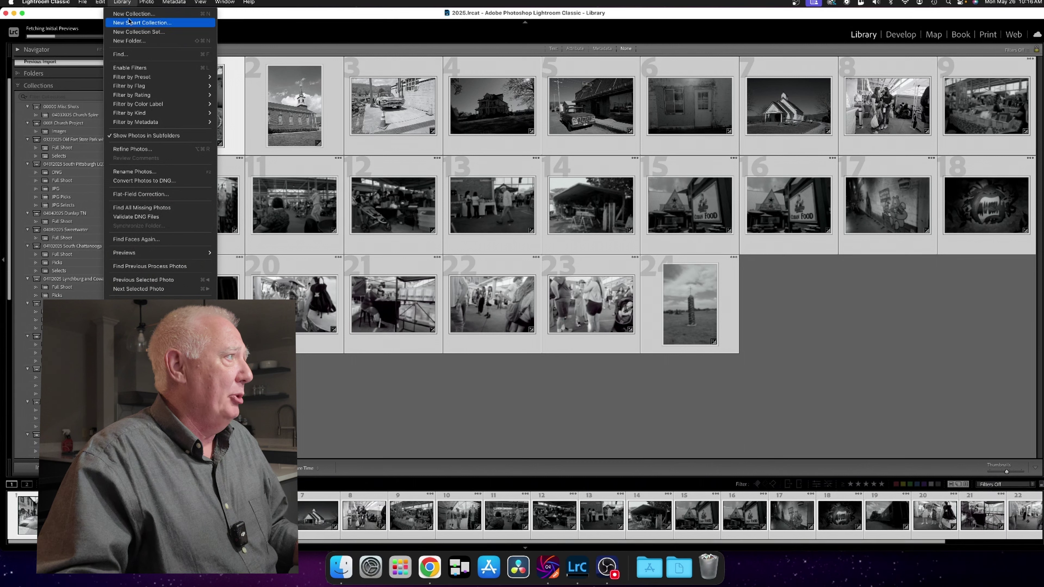
{"action": "left_click", "coordinate": [138, 32]}
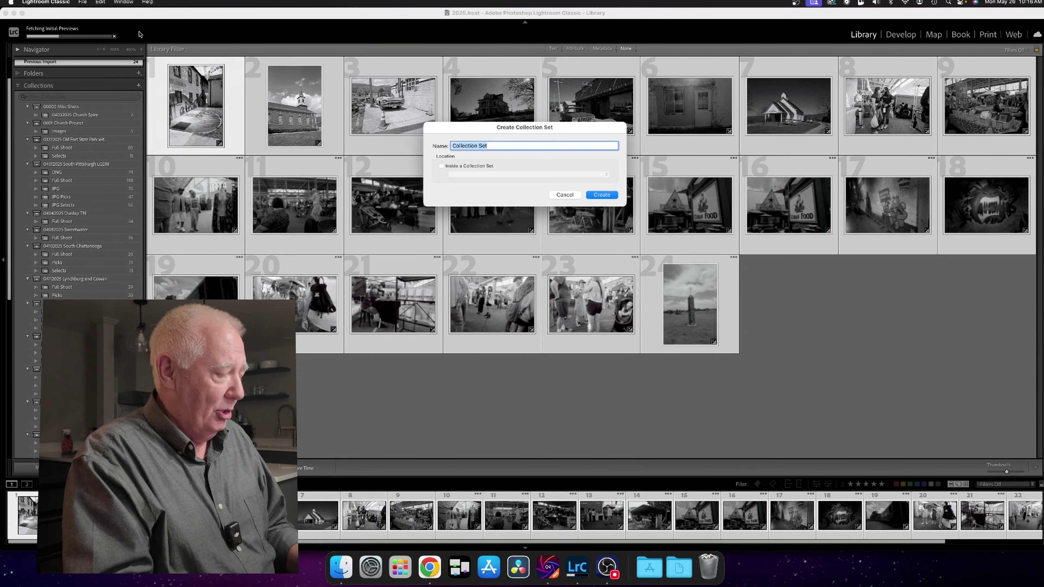
{"action": "type", "text": "For The Video"}
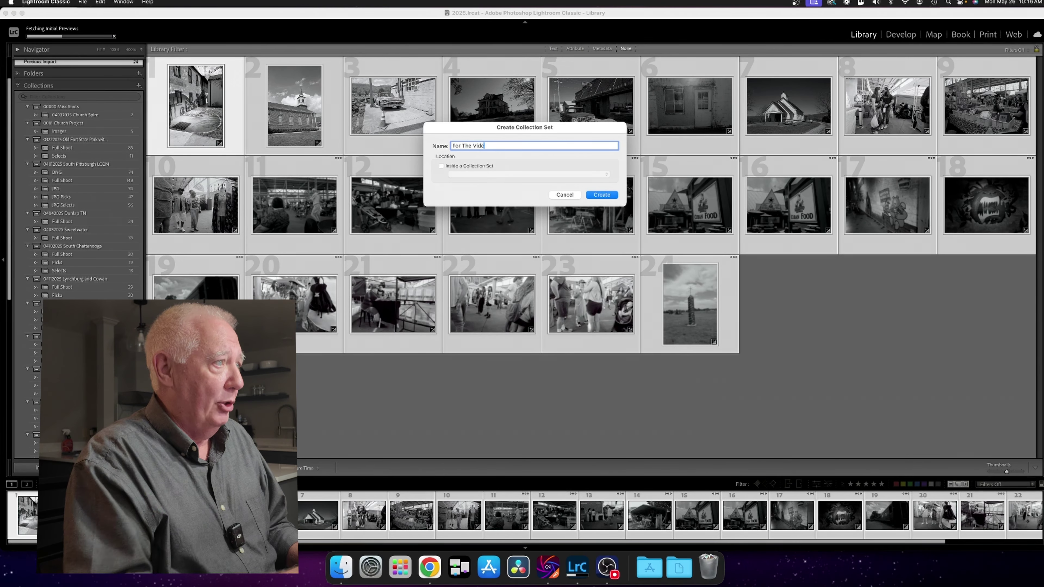
{"action": "left_click", "coordinate": [602, 194]}
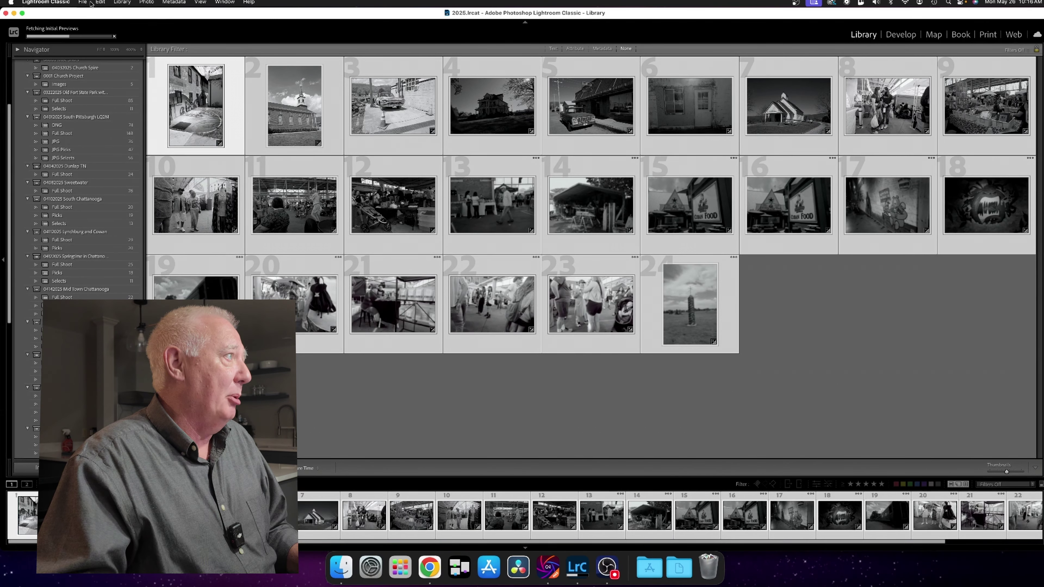
Create a collection named "Full Shoot" inside the "For The Video" collection set, including the selected photos.
{"action": "left_click", "coordinate": [122, 3]}
{"action": "left_click", "coordinate": [153, 13]}
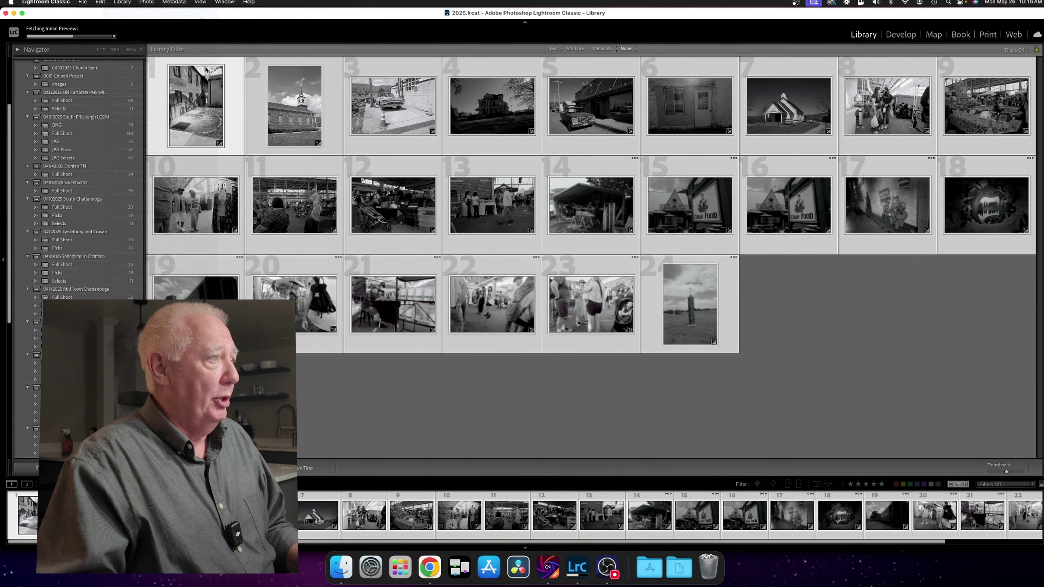
{"action": "type", "text": "Full Shoot"}
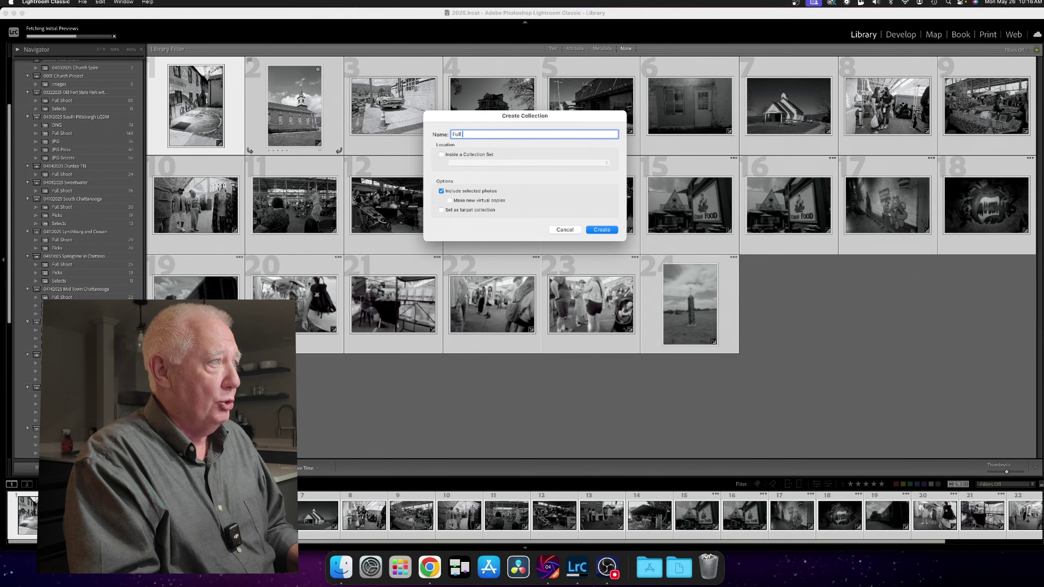
{"action": "left_click", "coordinate": [441, 154]}
{"action": "left_click", "coordinate": [469, 163]}
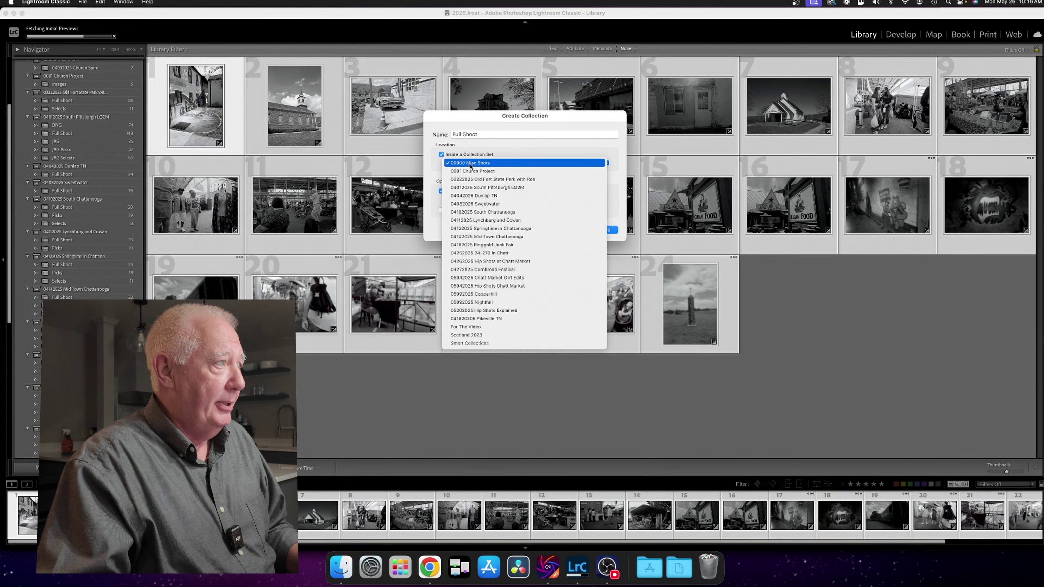
{"action": "left_click", "coordinate": [511, 329]}
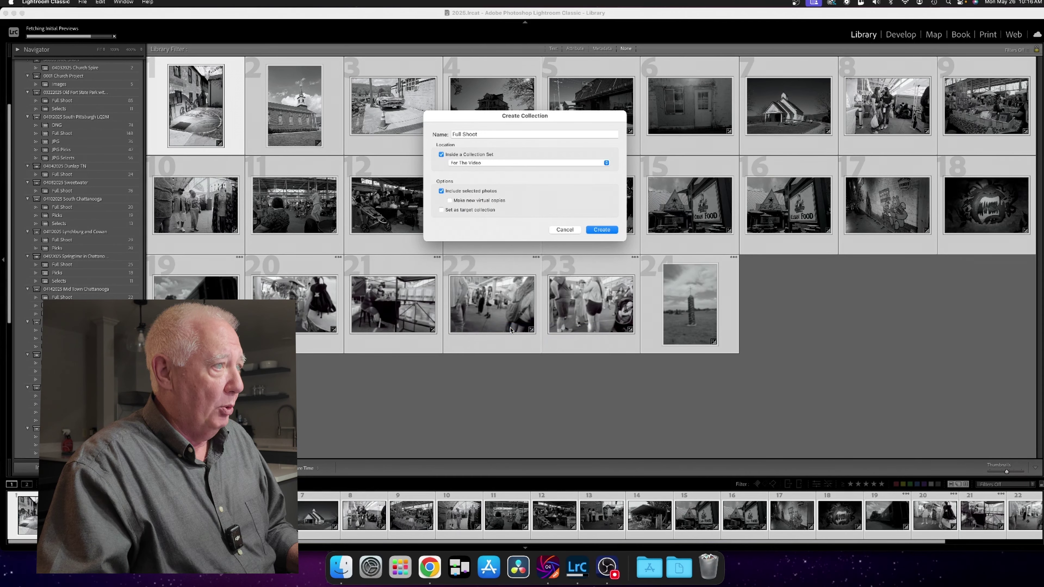
{"action": "left_click", "coordinate": [601, 229]}
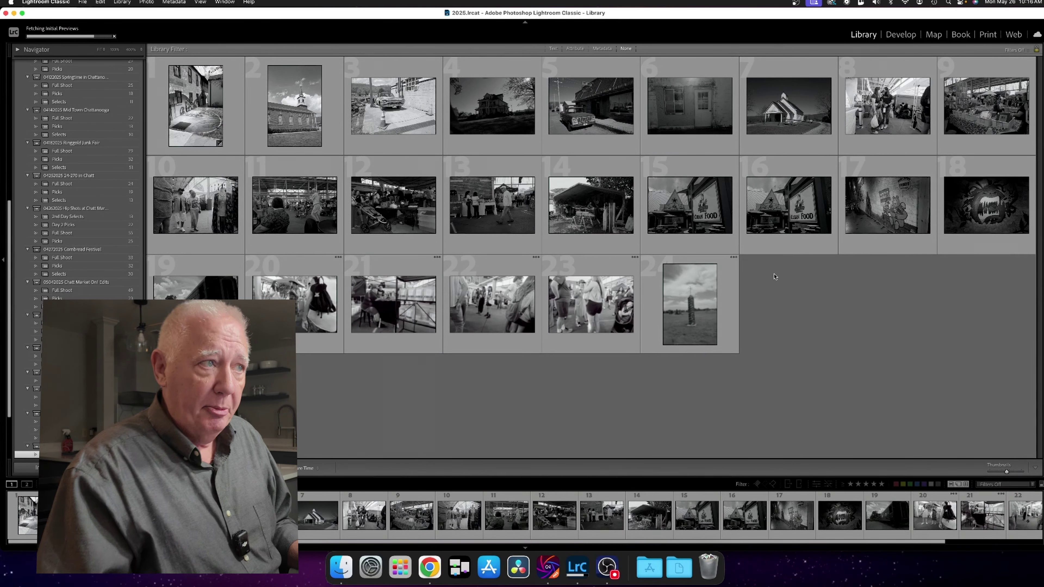
Show the first photo of the collection full screen for review.
{"action": "left_click", "coordinate": [196, 113]}
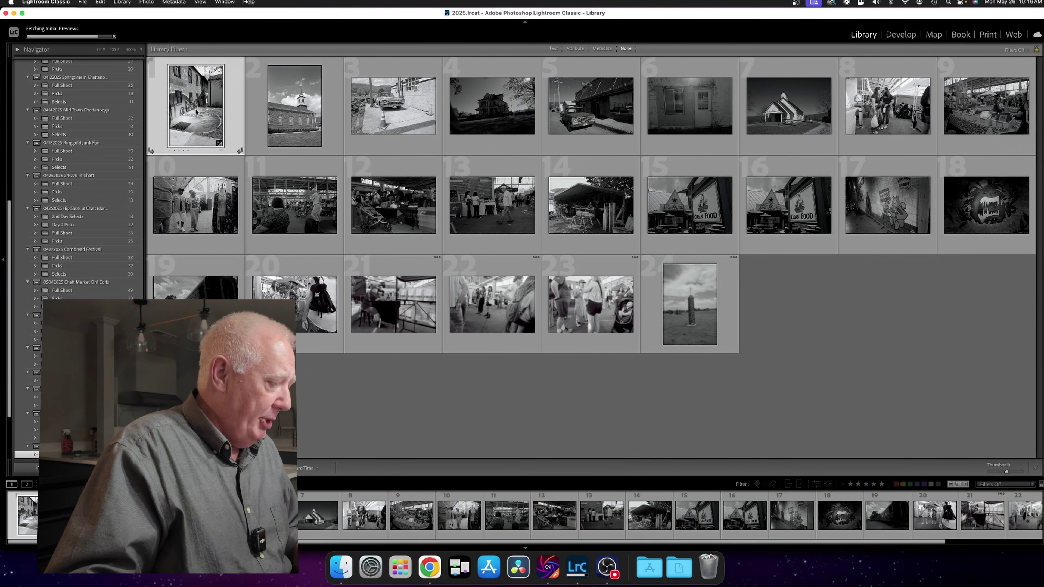
{"action": "key", "text": "f"}
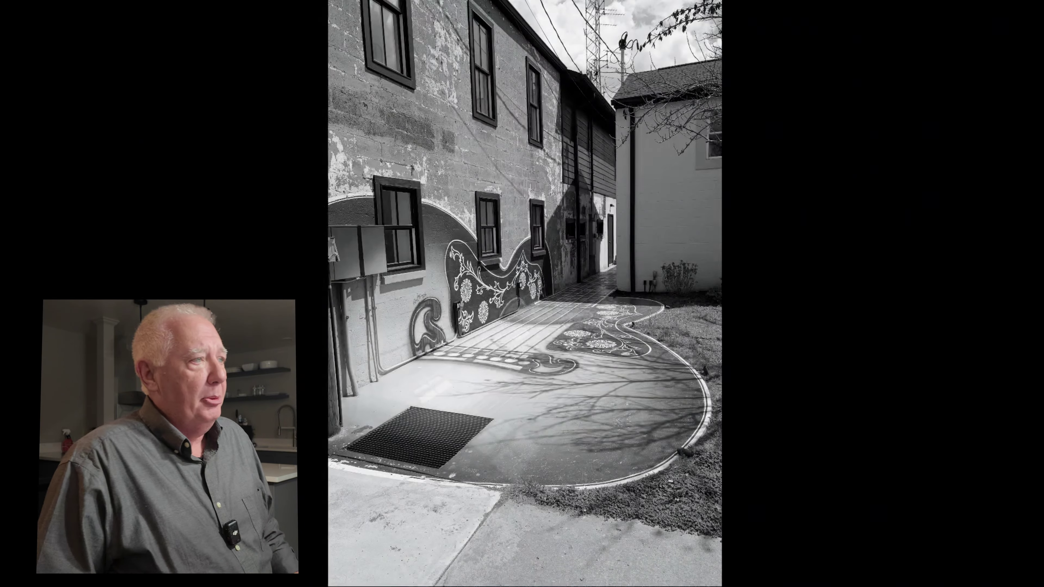
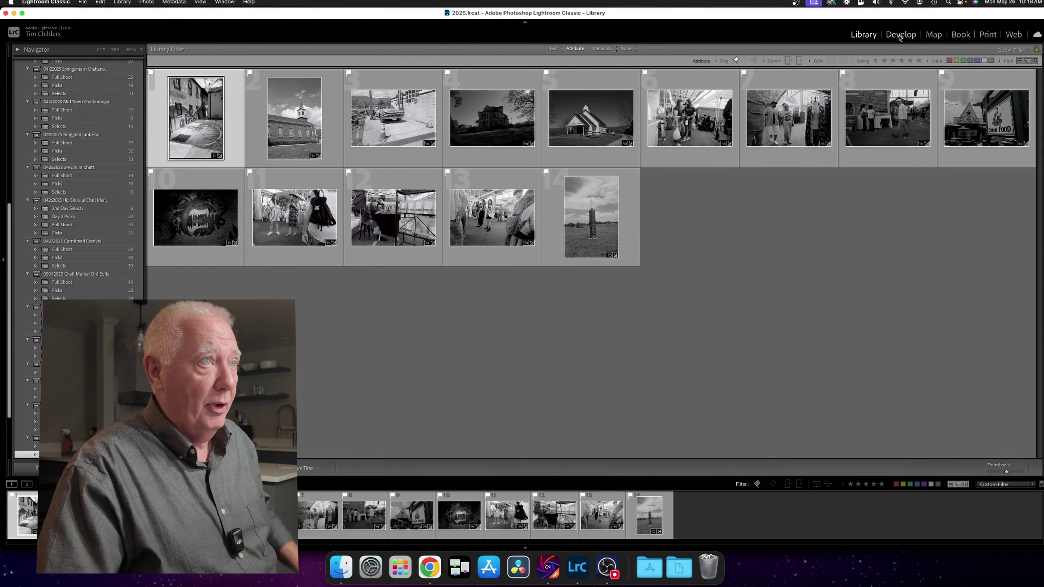
Develop the first photo: crop it to 4 x 5 / 8 x 10, shift the image slightly down in the frame, and straighten it automatically.
{"action": "left_click", "coordinate": [901, 35]}
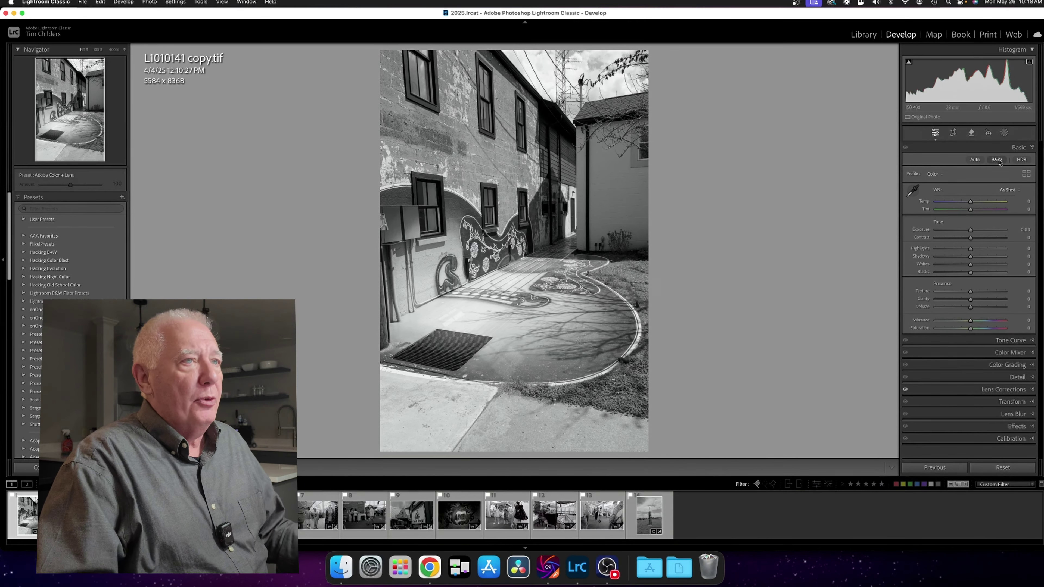
{"action": "left_click", "coordinate": [953, 133]}
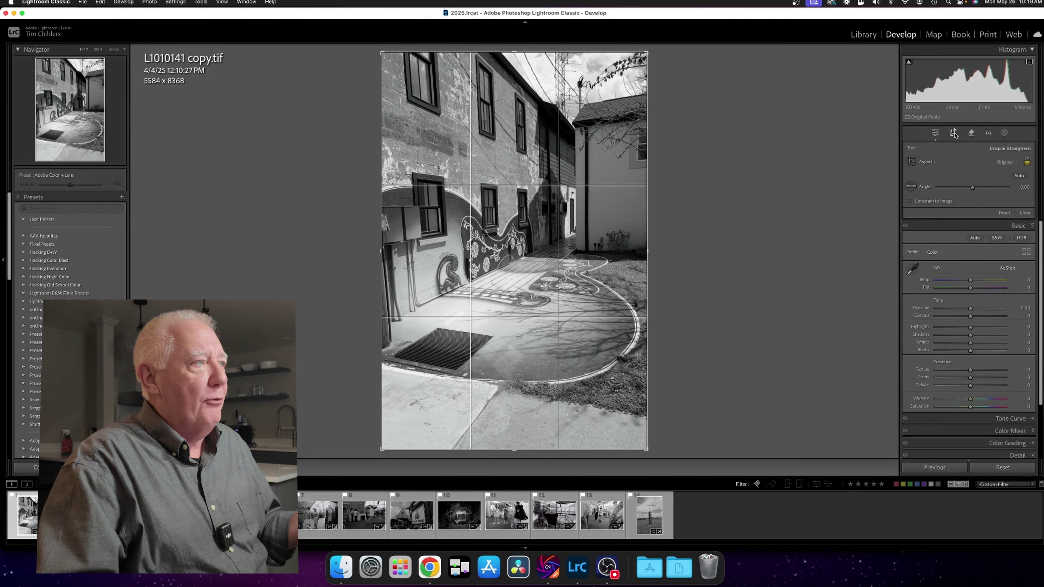
{"action": "left_click", "coordinate": [1003, 162]}
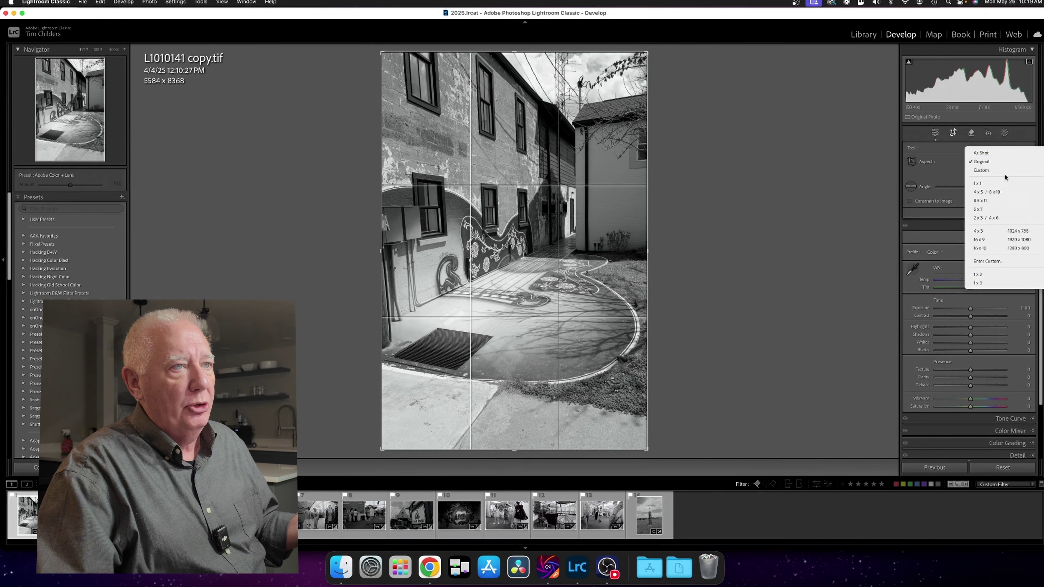
{"action": "left_click", "coordinate": [986, 192]}
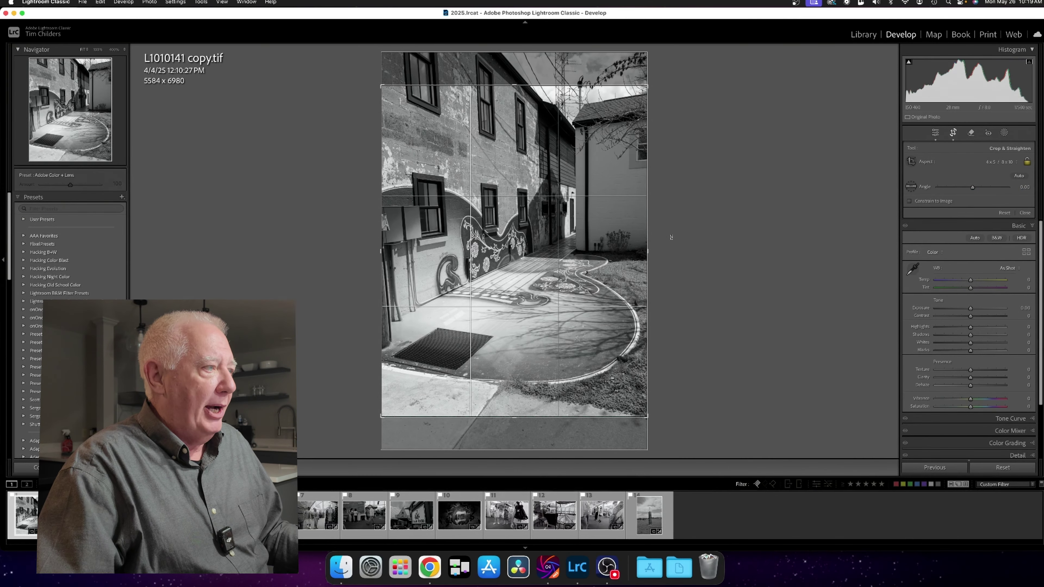
{"action": "left_click_drag", "start_coordinate": [596, 244], "coordinate": [596, 255]}
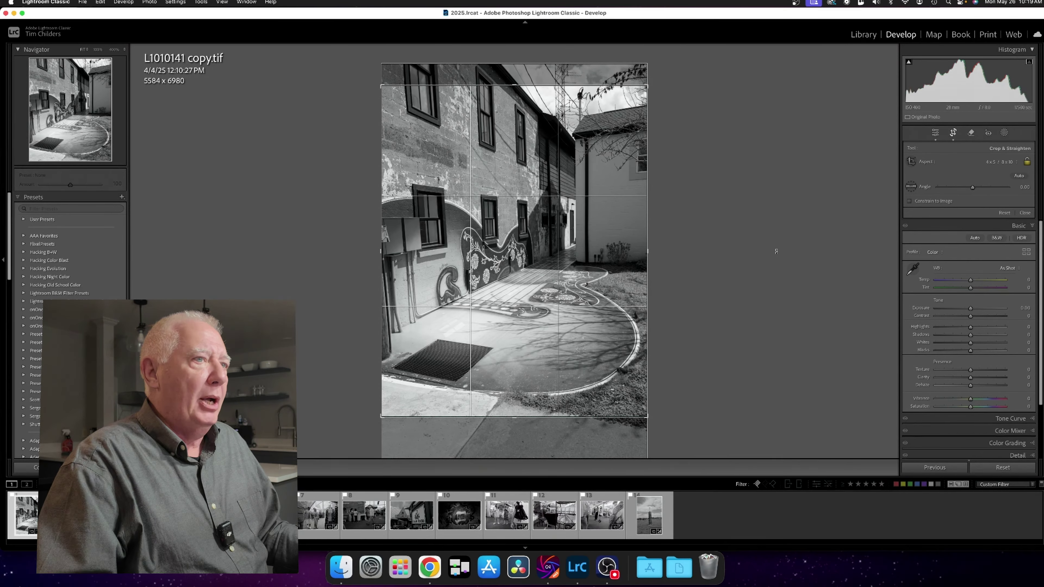
{"action": "left_click", "coordinate": [1021, 175]}
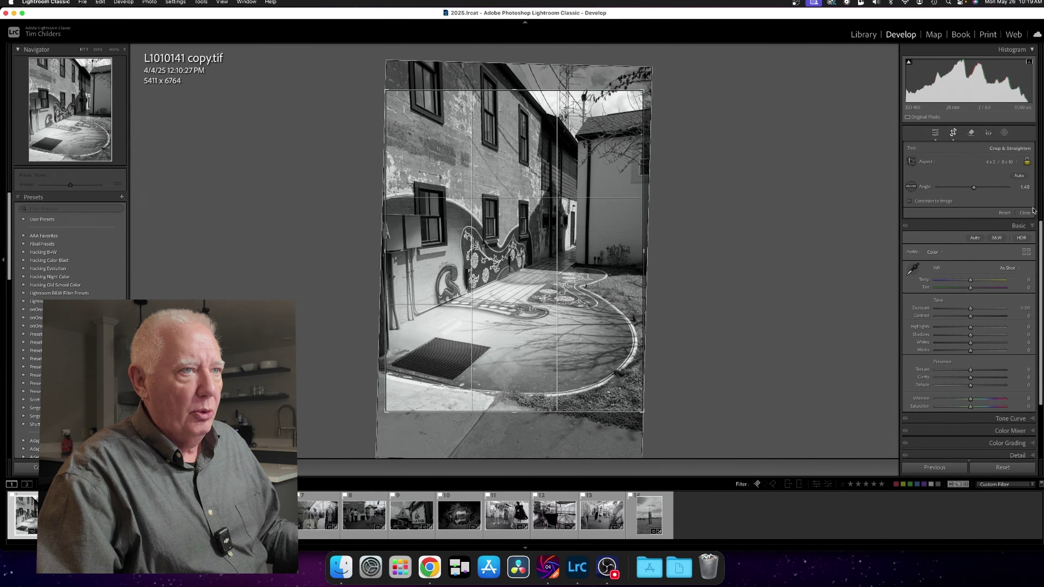
{"action": "left_click", "coordinate": [1031, 214]}
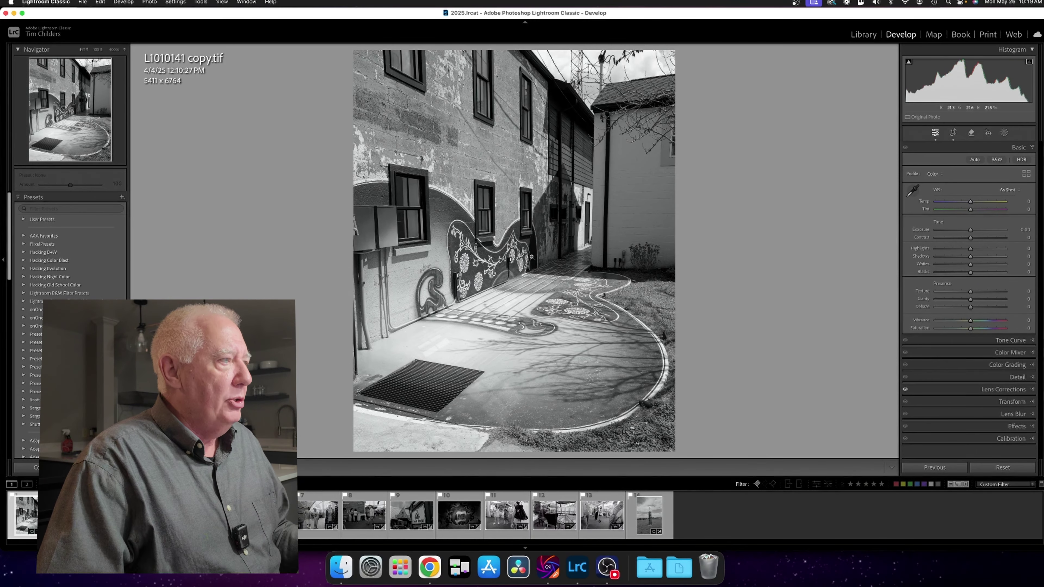
Check the mural's detail up close, and set the alley photo's Blacks to -100 and Contrast to +38.
{"action": "left_click", "coordinate": [468, 255]}
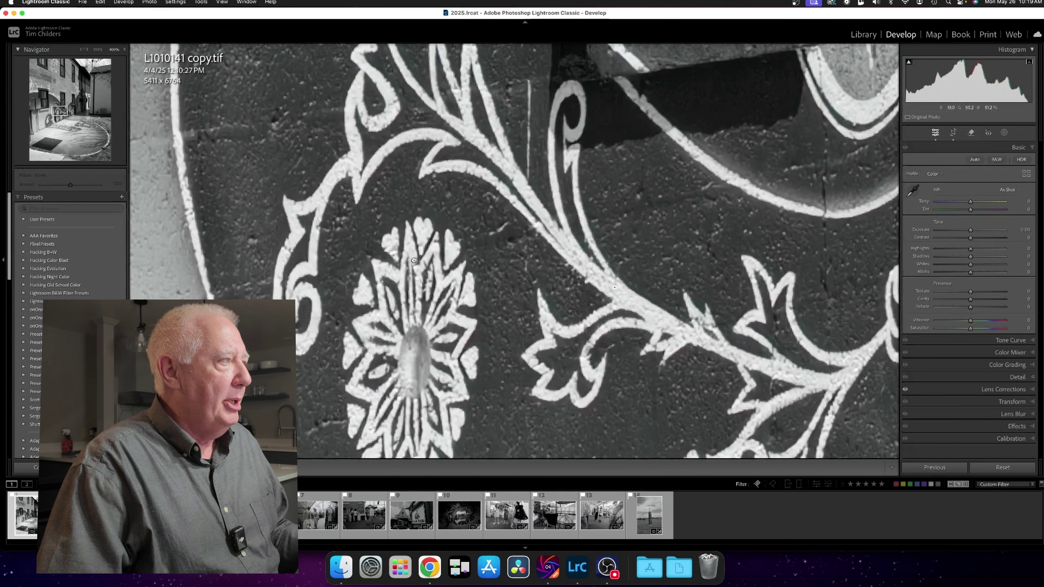
{"action": "left_click_drag", "start_coordinate": [413, 260], "coordinate": [659, 257]}
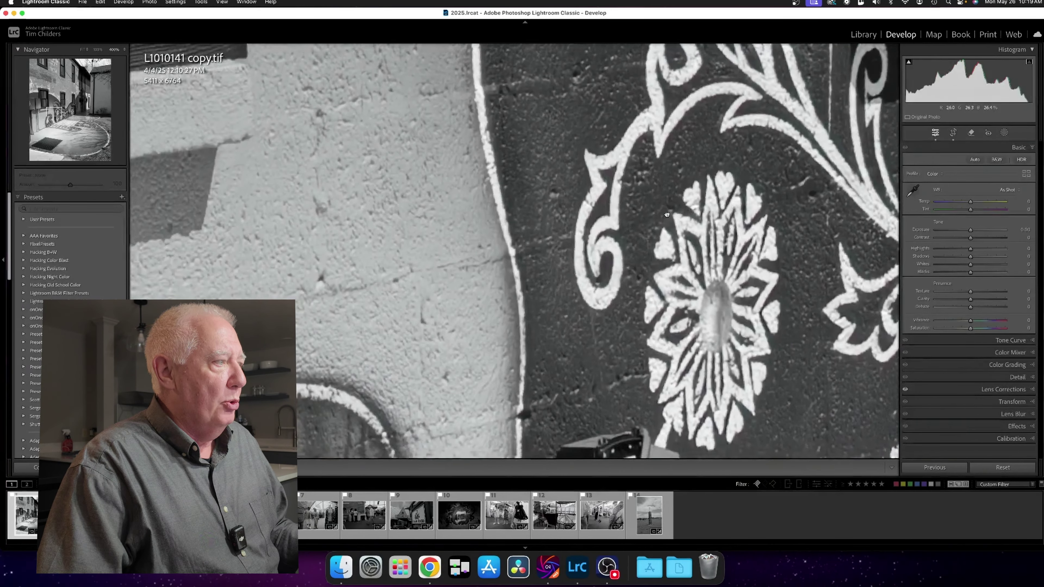
{"action": "left_click_drag", "start_coordinate": [454, 370], "coordinate": [610, 231]}
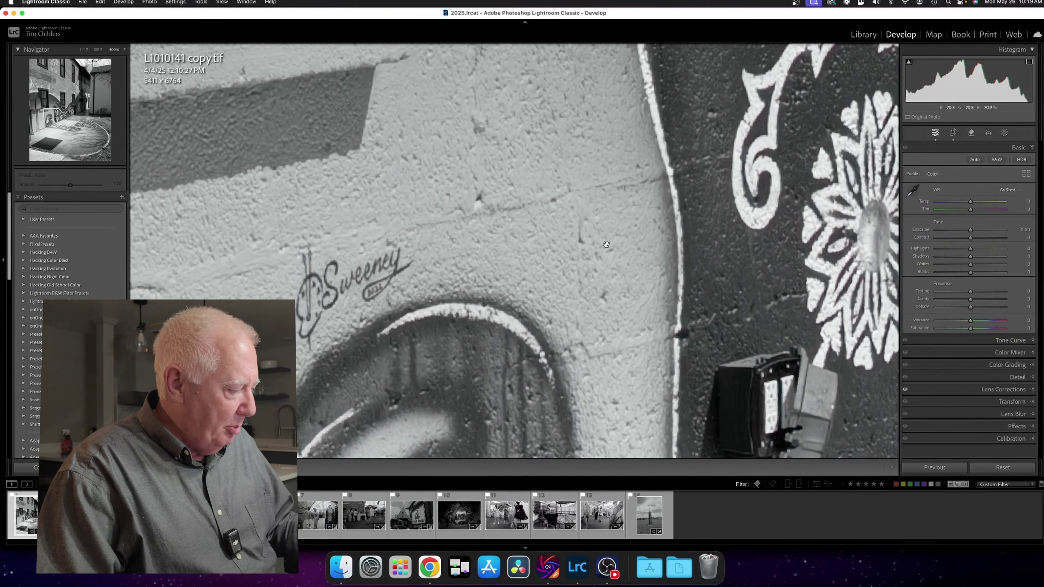
{"action": "left_click", "coordinate": [622, 275]}
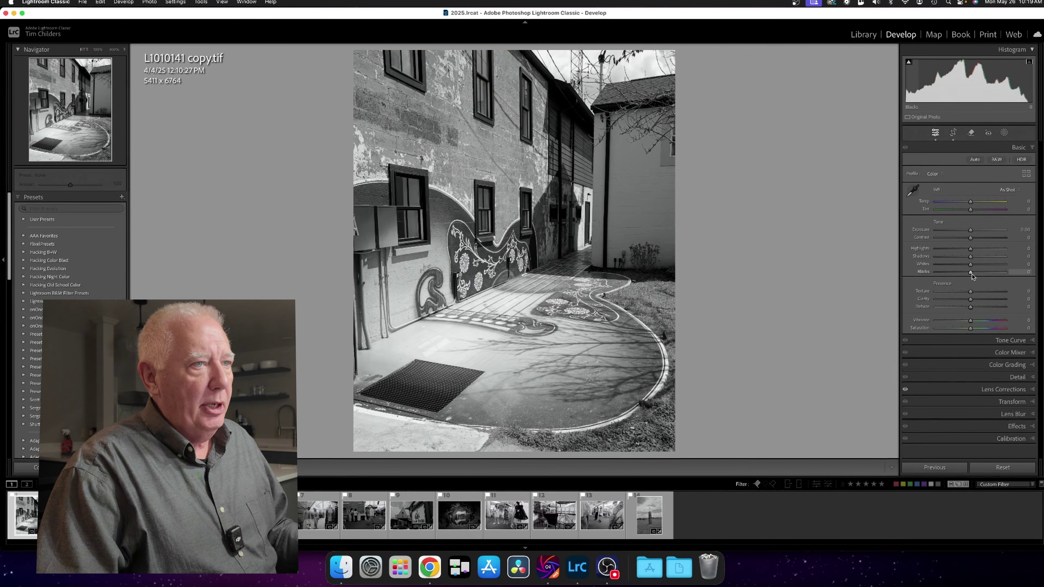
{"action": "left_click_drag", "start_coordinate": [971, 273], "coordinate": [934, 282]}
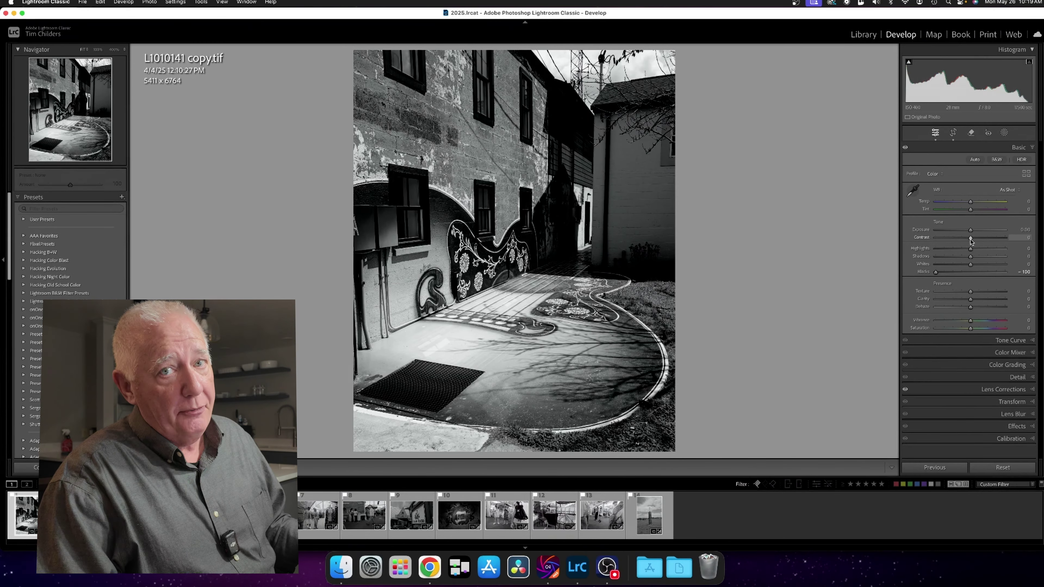
{"action": "left_click_drag", "start_coordinate": [970, 241], "coordinate": [984, 239]}
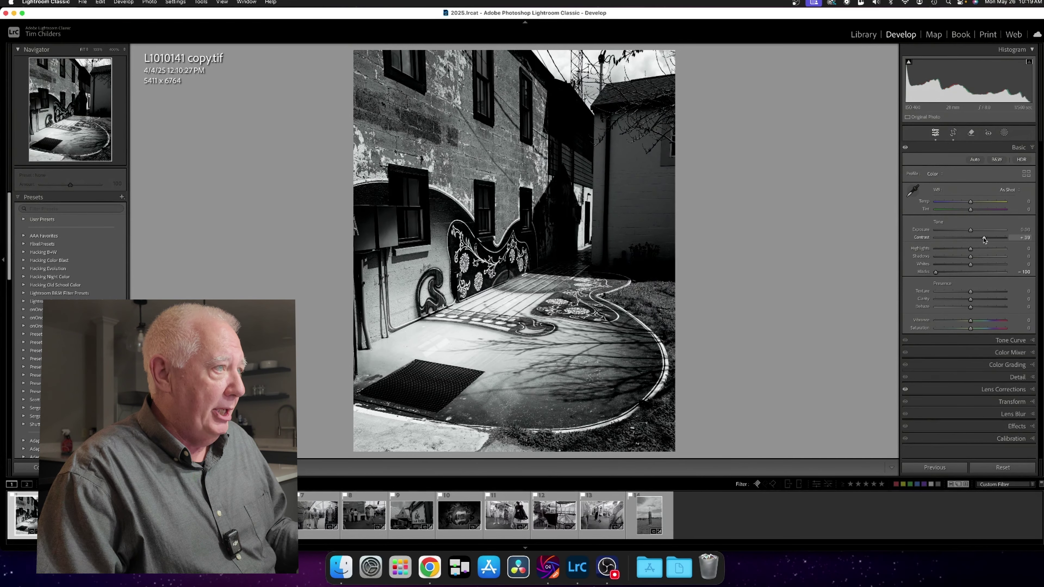
Add a post-crop vignette with an amount of -10 to the alley photo and return to the basic adjustments.
{"action": "left_click", "coordinate": [1031, 427]}
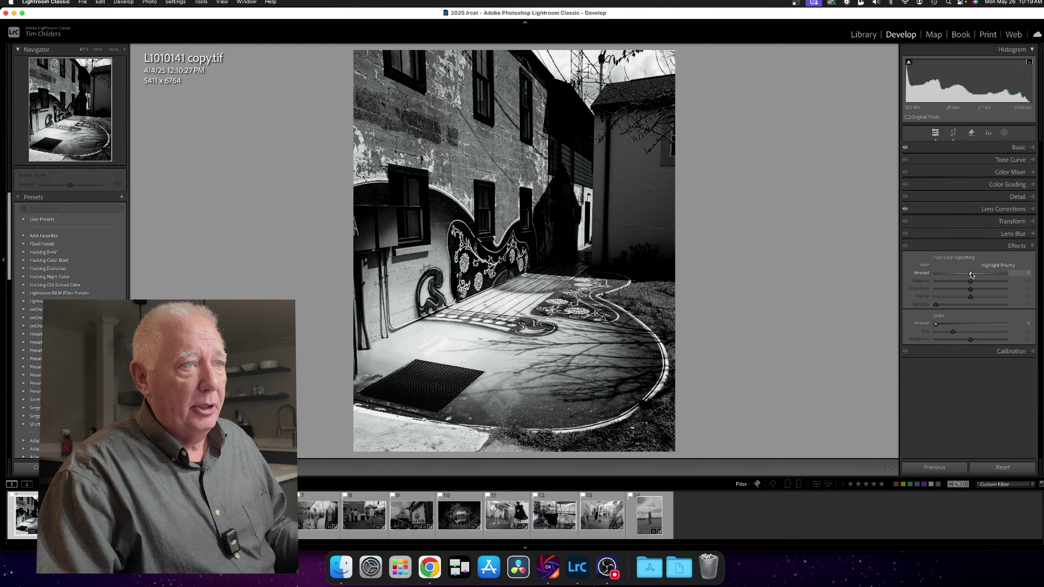
{"action": "left_click_drag", "start_coordinate": [970, 273], "coordinate": [967, 274]}
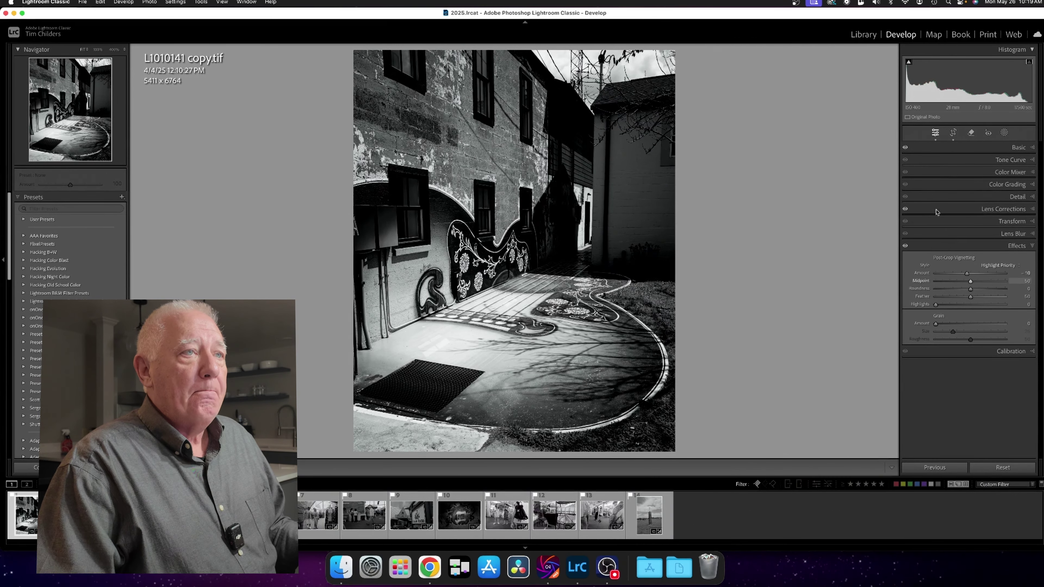
{"action": "left_click", "coordinate": [1033, 149]}
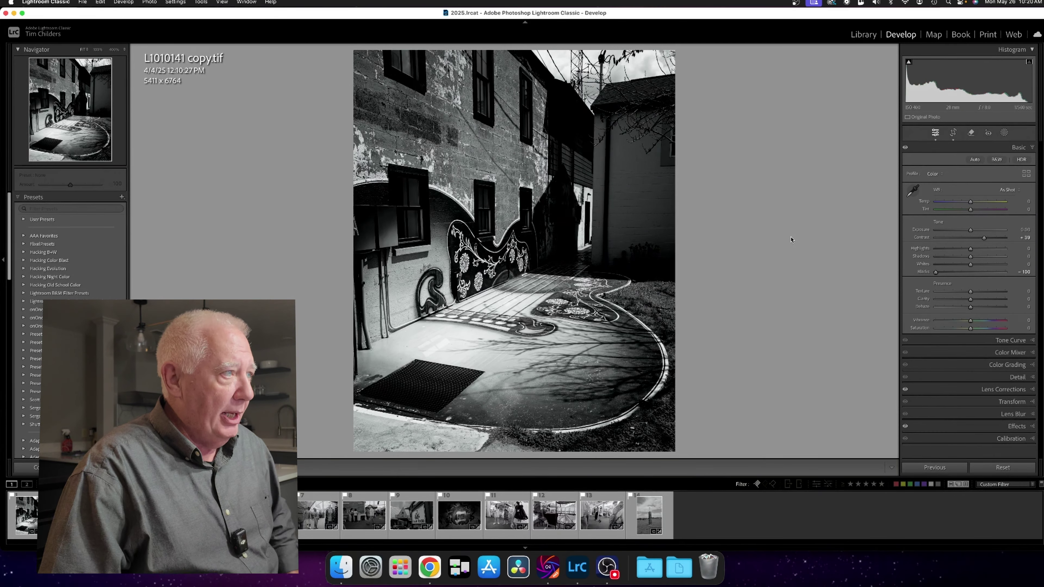
Set the church photo's Blacks to -100 and crop it to 4 x 5 / 8 x 10 with automatic straightening.
{"action": "key", "text": "Right"}
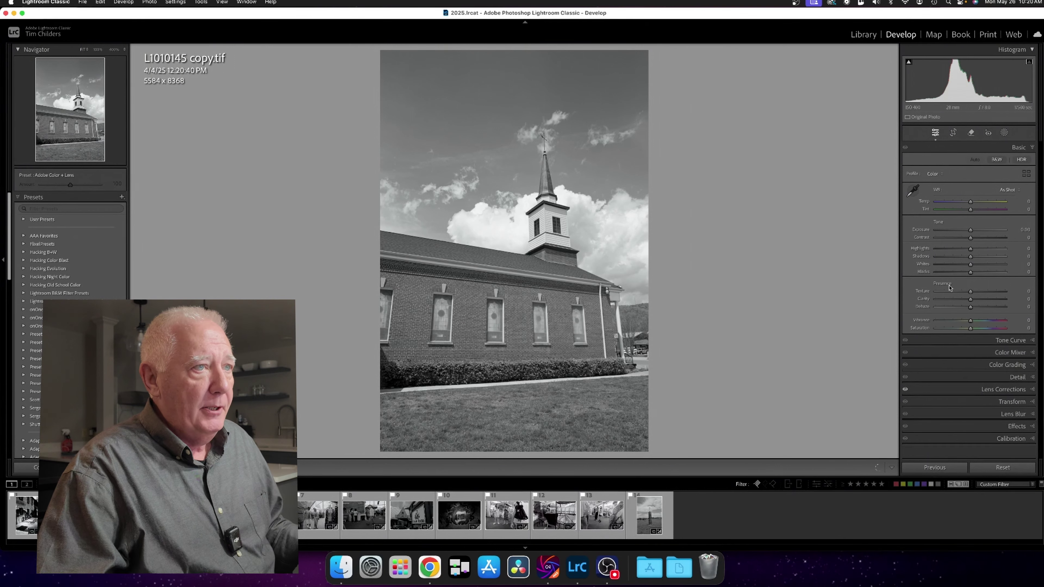
{"action": "left_click_drag", "start_coordinate": [970, 272], "coordinate": [936, 275]}
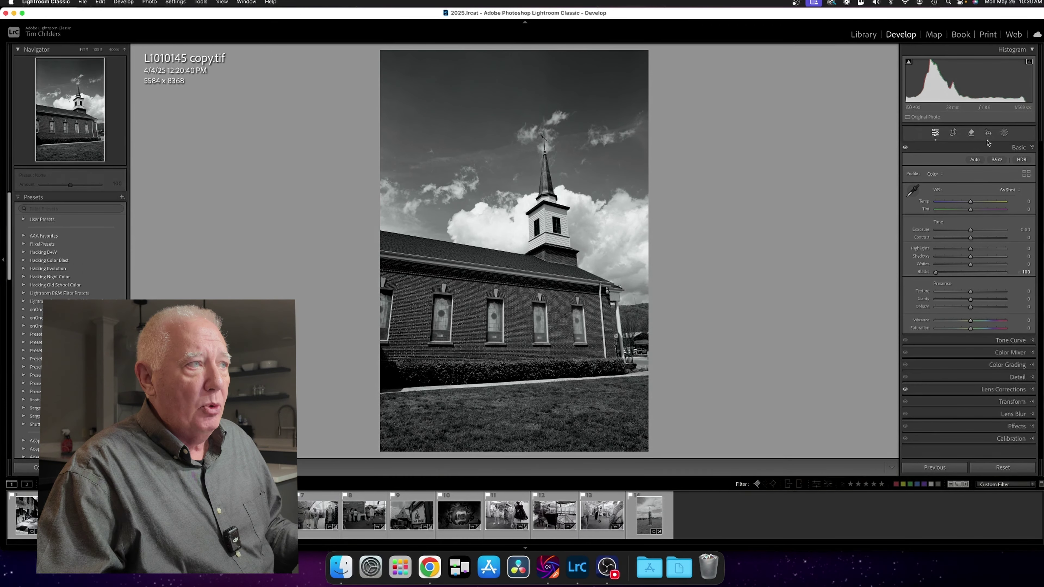
{"action": "left_click", "coordinate": [953, 135]}
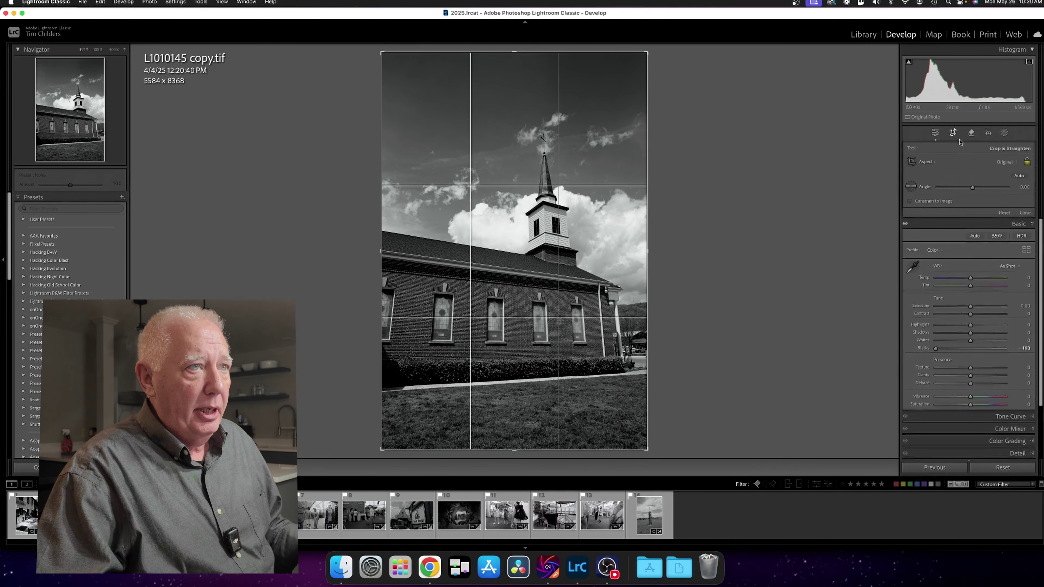
{"action": "left_click", "coordinate": [987, 161]}
{"action": "left_click", "coordinate": [999, 192]}
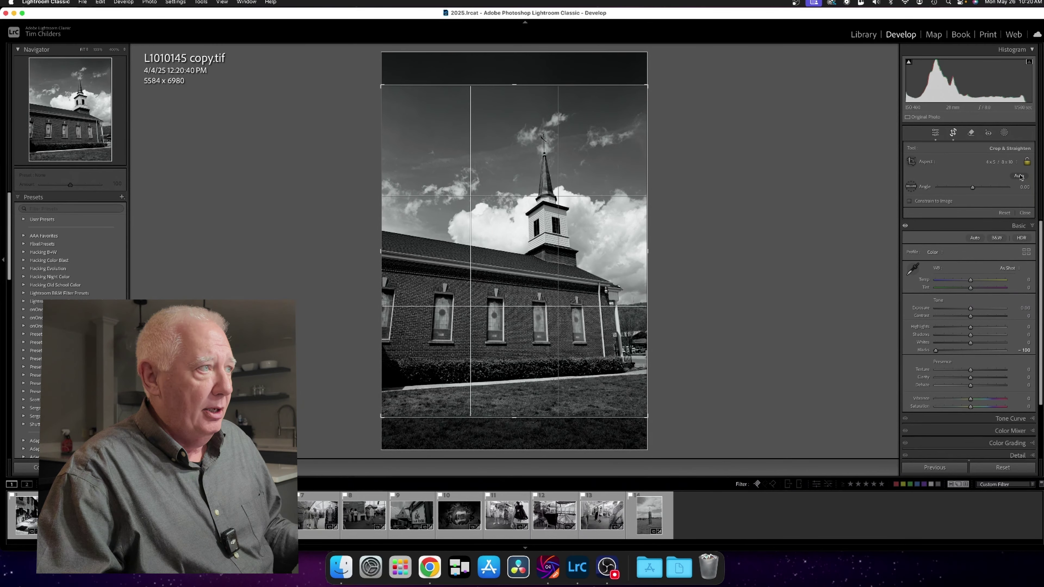
{"action": "left_click", "coordinate": [1019, 176]}
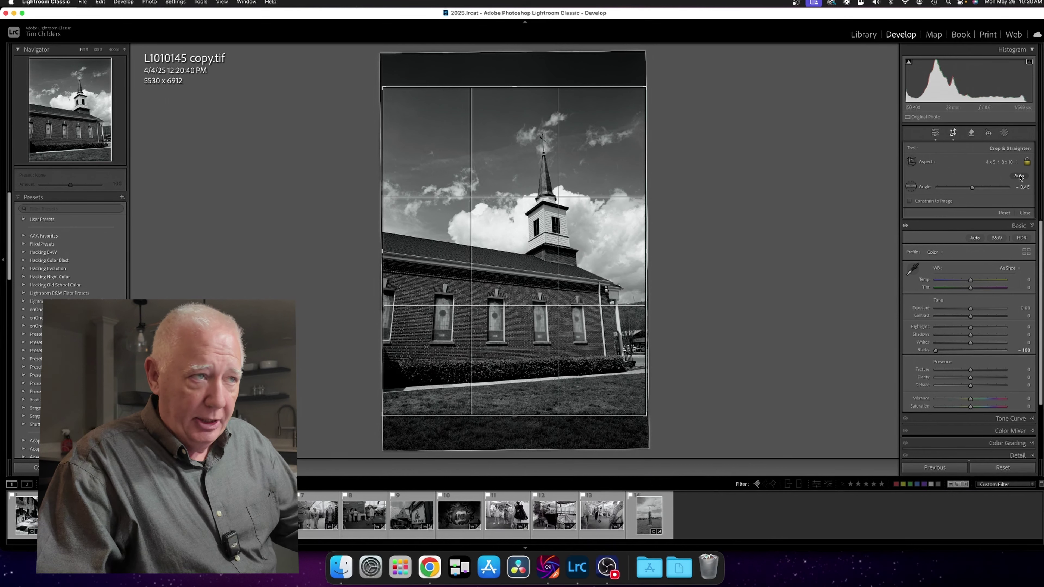
{"action": "left_click", "coordinate": [1025, 212]}
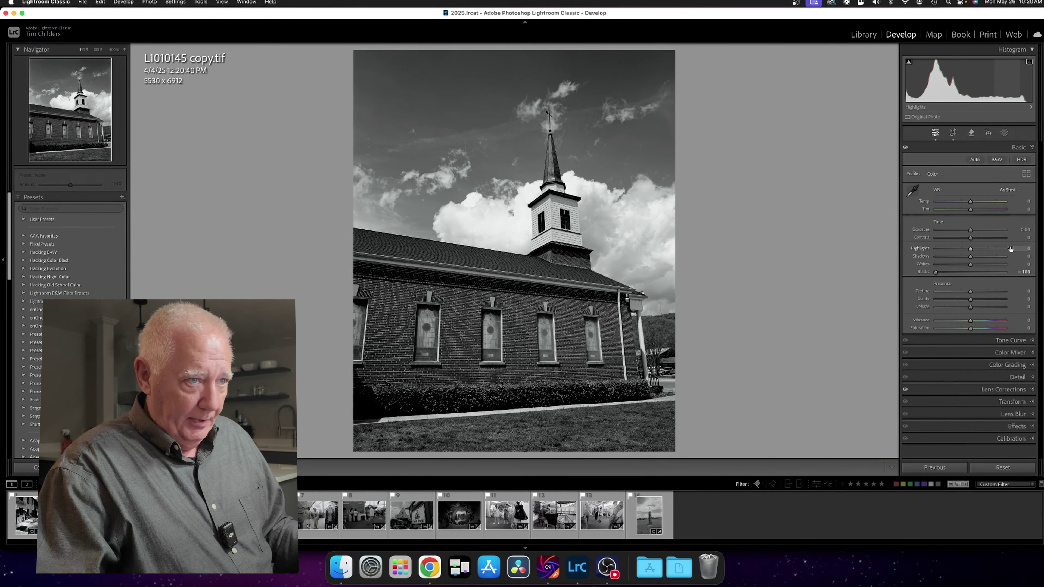
Apply the Auto Upright correction to the church photo and rotate its crop to an angle of about 2.2.
{"action": "left_click", "coordinate": [1034, 405]}
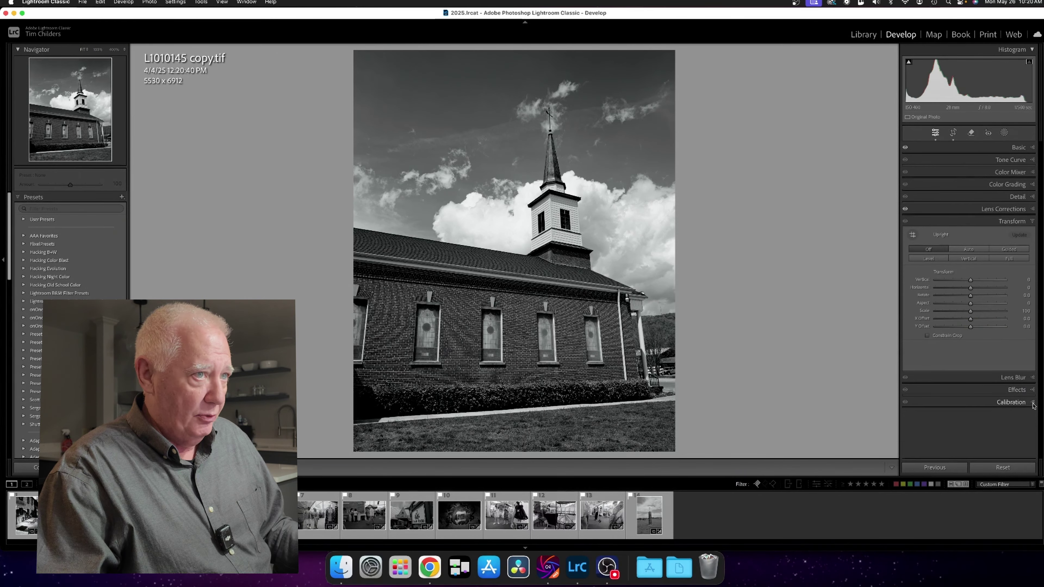
{"action": "left_click", "coordinate": [969, 249]}
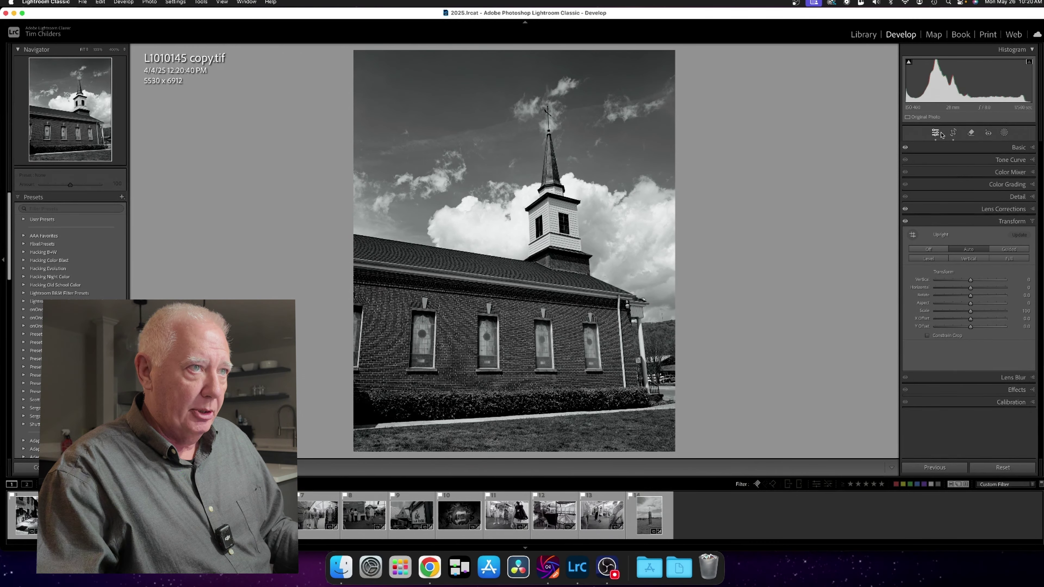
{"action": "left_click", "coordinate": [953, 132]}
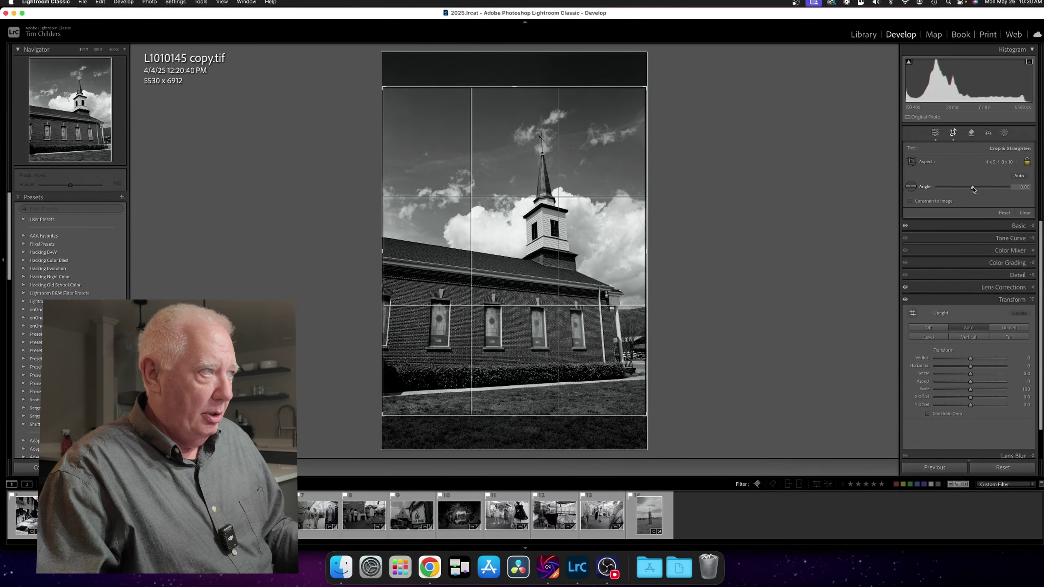
{"action": "left_click_drag", "start_coordinate": [973, 188], "coordinate": [975, 189]}
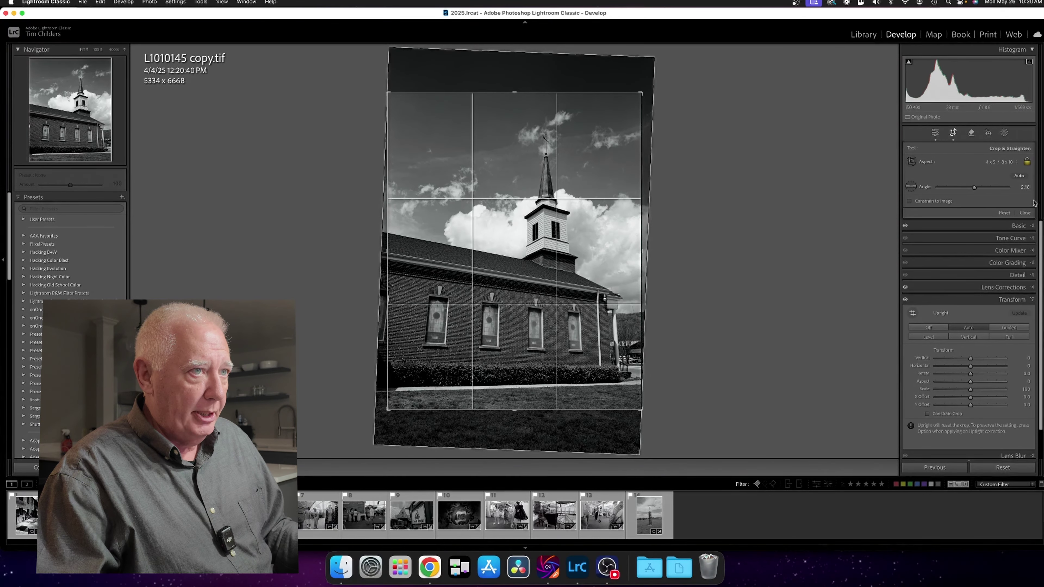
{"action": "left_click", "coordinate": [1027, 214]}
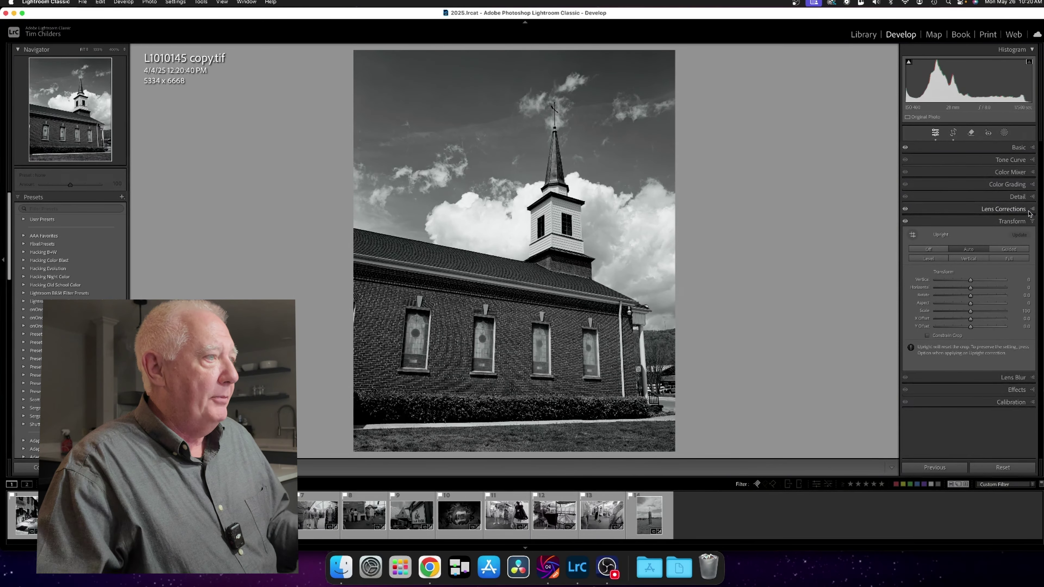
Return to the church photo's basic adjustments and raise its Contrast to about +36.
{"action": "left_click", "coordinate": [1031, 149]}
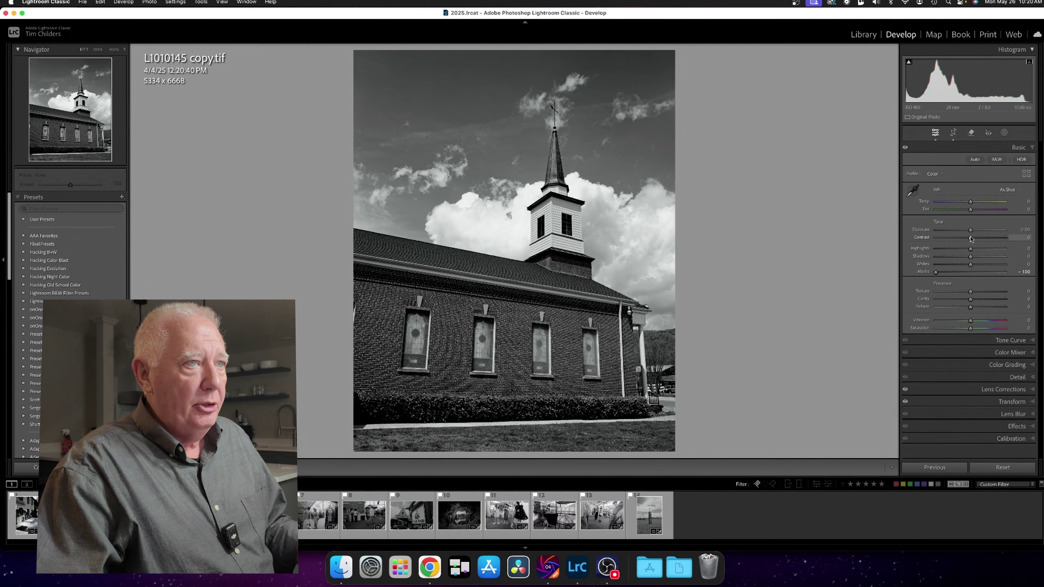
{"action": "left_click_drag", "start_coordinate": [971, 239], "coordinate": [984, 238]}
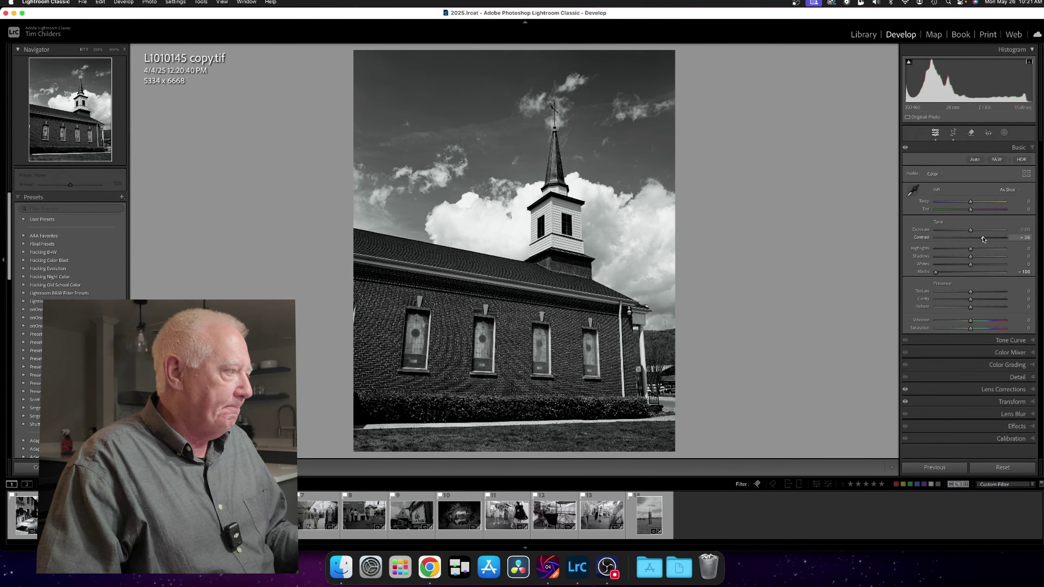
Go to the next photo, the old parked car, set its Blacks to -100, lower the Shadows, and raise the Contrast slightly.
{"action": "key", "text": "Right"}
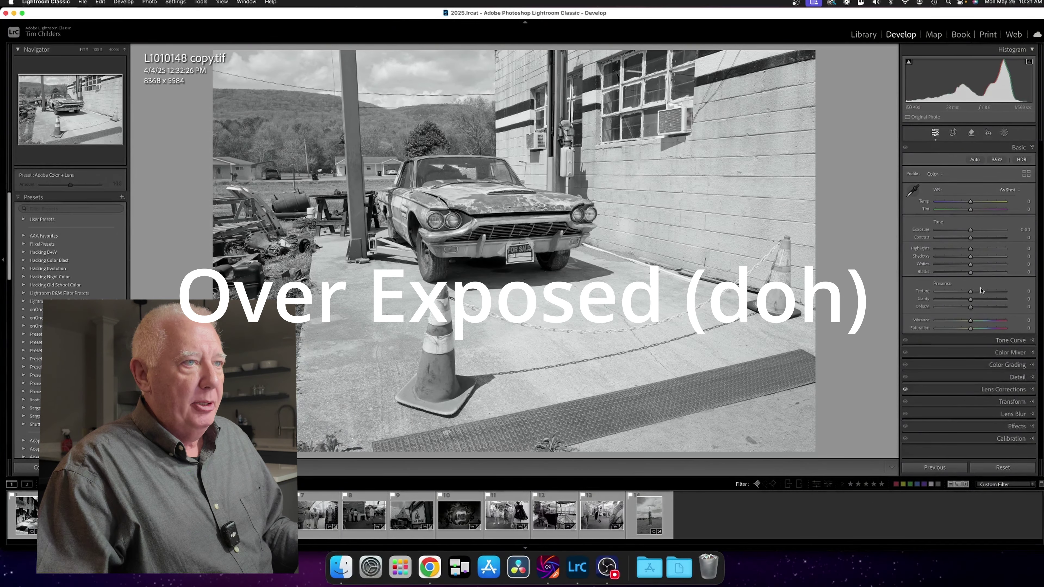
{"action": "left_click_drag", "start_coordinate": [964, 273], "coordinate": [927, 274]}
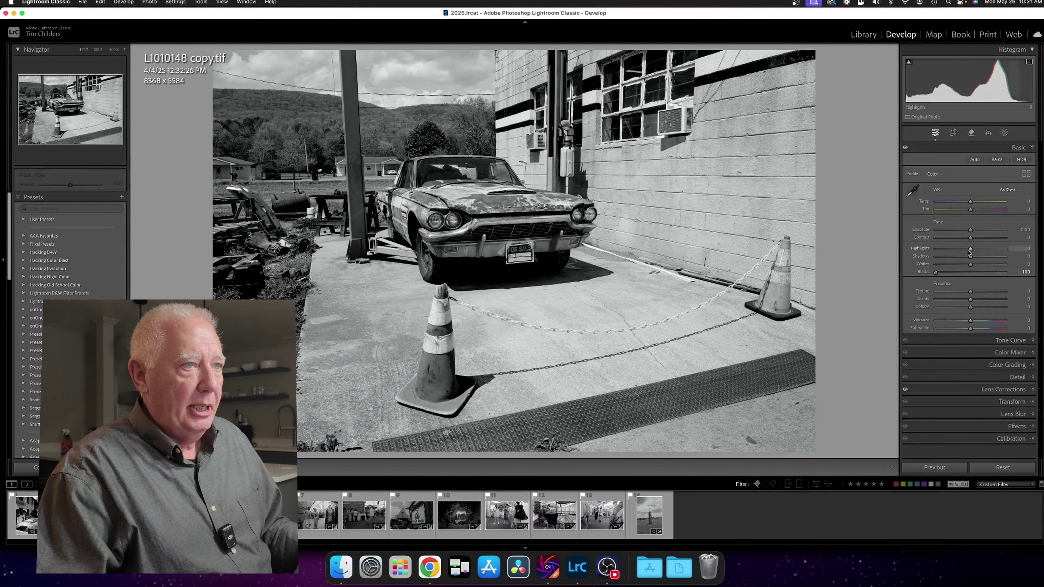
{"action": "mouse_move", "coordinate": [971, 256]}
{"action": "left_mouse_down"}
{"action": "mouse_move", "coordinate": [959, 258]}
{"action": "mouse_move", "coordinate": [978, 239]}
{"action": "left_mouse_up"}
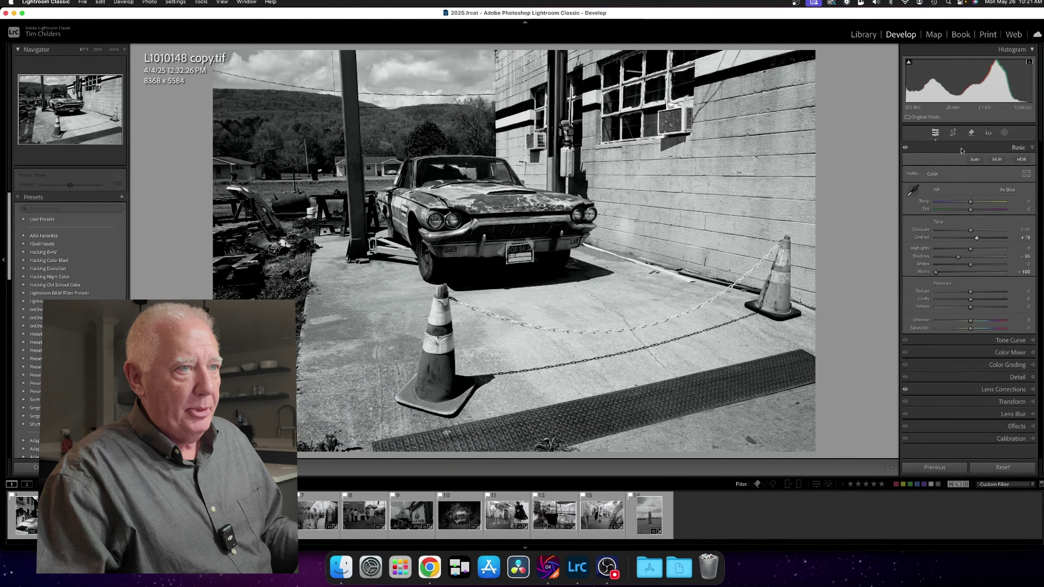
Apply the Auto Upright correction to the car photo and darken its edges with a slight post-crop vignette.
{"action": "left_click", "coordinate": [1028, 401]}
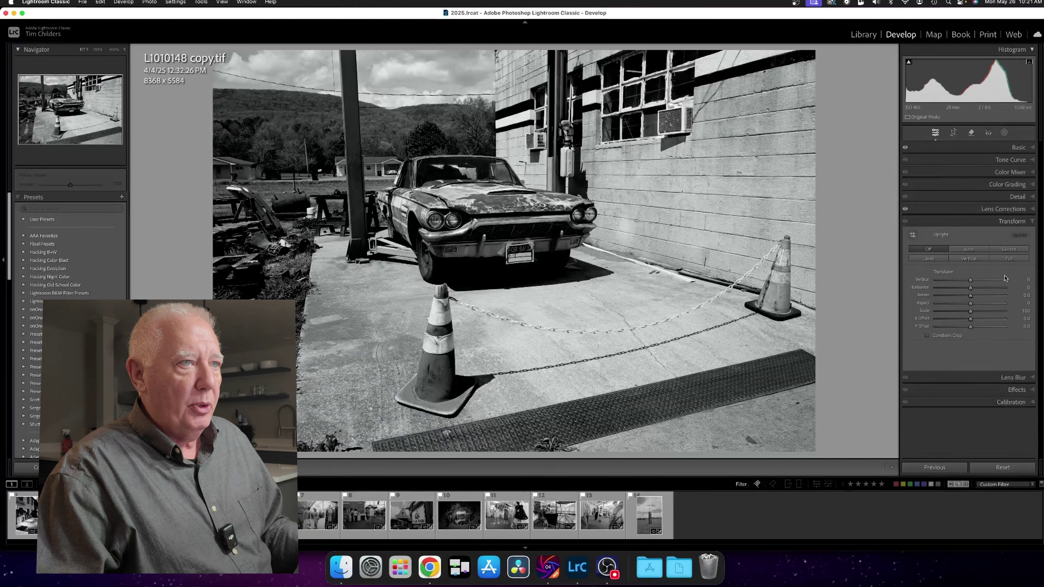
{"action": "left_click", "coordinate": [966, 249]}
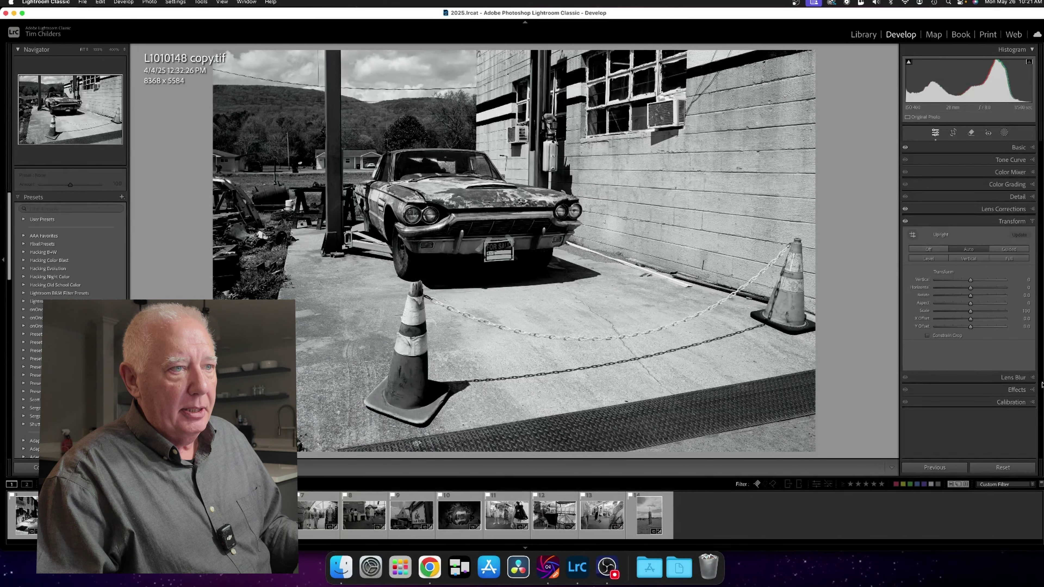
{"action": "left_click", "coordinate": [1011, 390]}
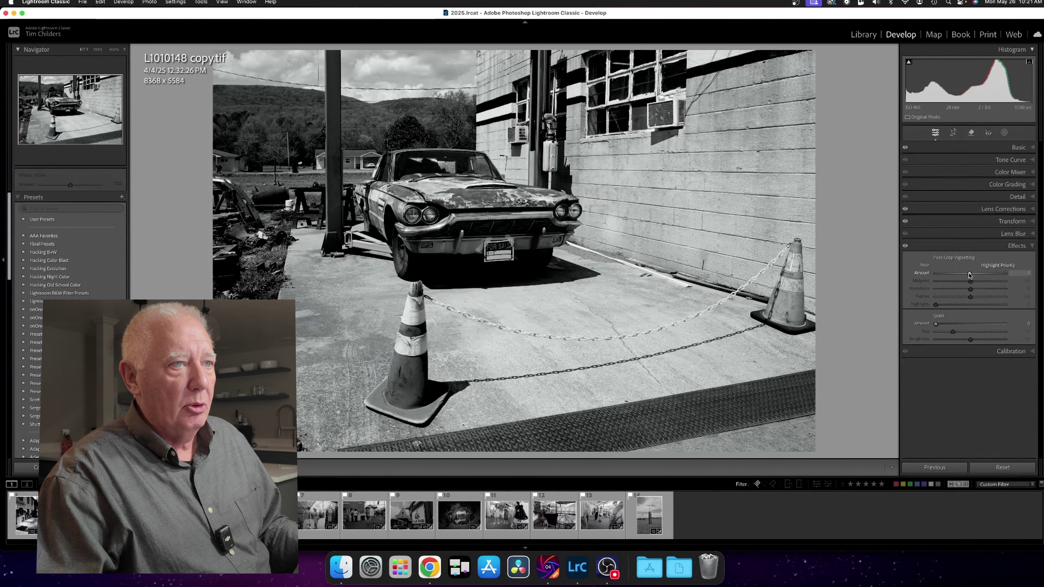
{"action": "left_click_drag", "start_coordinate": [971, 274], "coordinate": [967, 274]}
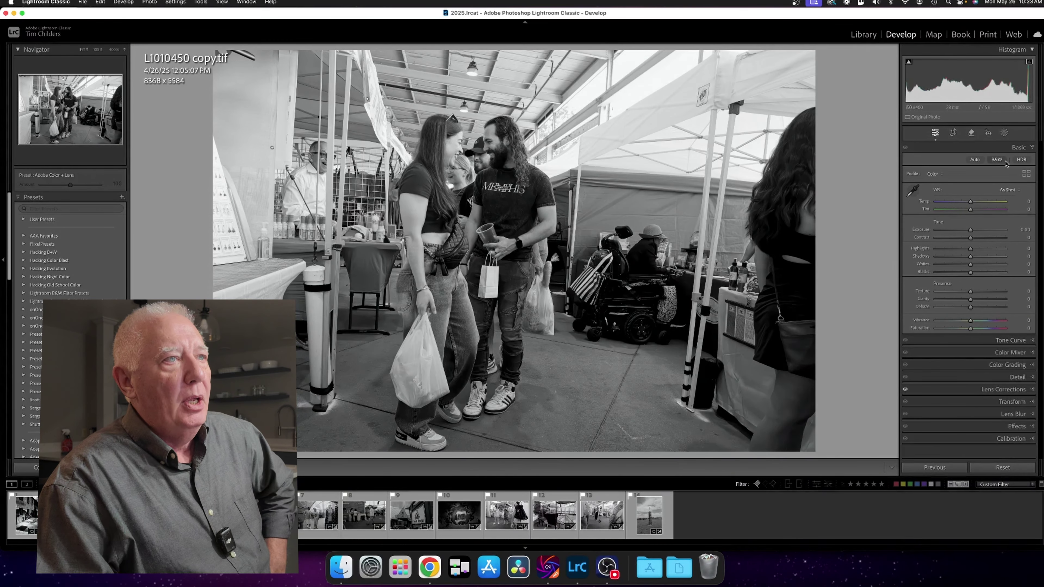
Try automatic straightening on the crop of the market couple photo and reset the crop.
{"action": "left_click", "coordinate": [953, 133]}
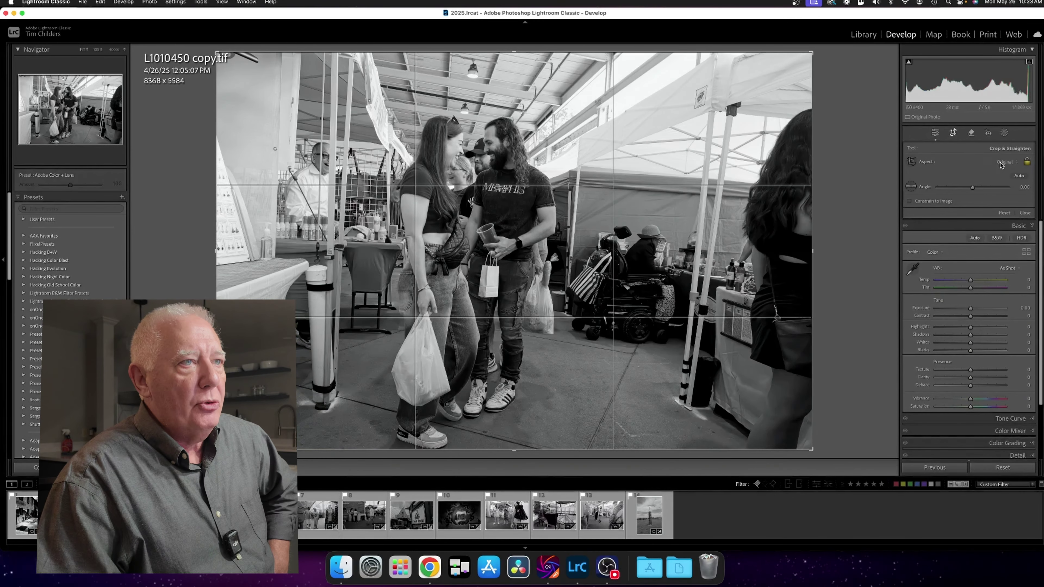
{"action": "left_click", "coordinate": [1019, 177]}
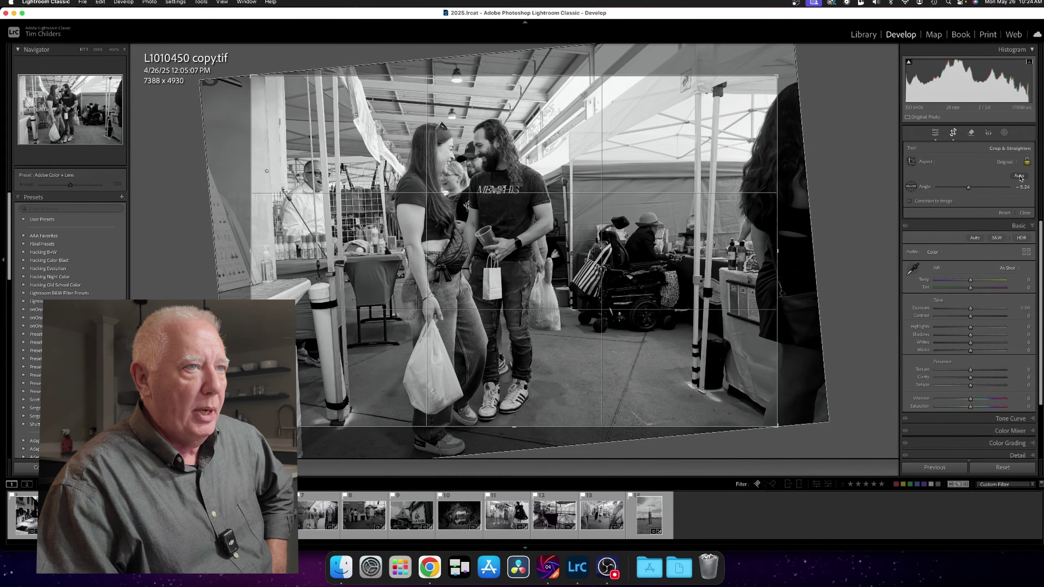
{"action": "left_click", "coordinate": [1004, 213]}
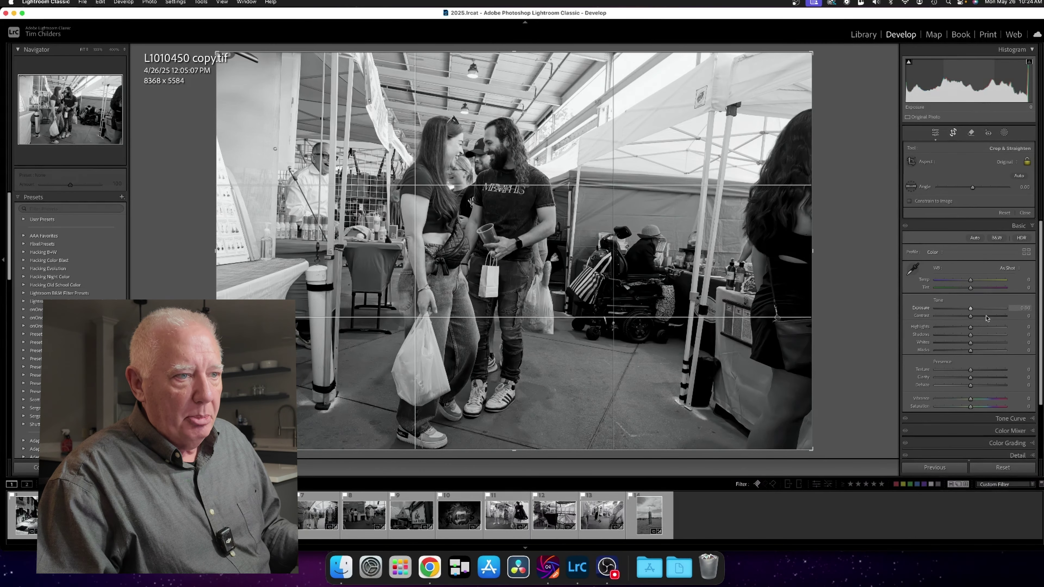
Apply the Auto Upright correction to the market couple photo and close its crop settings.
{"action": "key", "text": "super+7"}
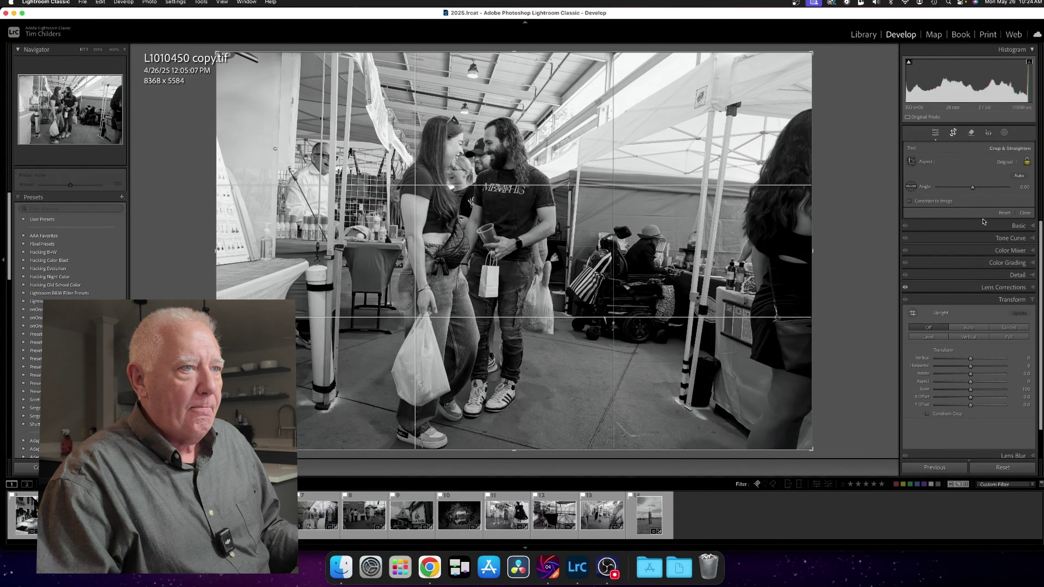
{"action": "left_click", "coordinate": [976, 329]}
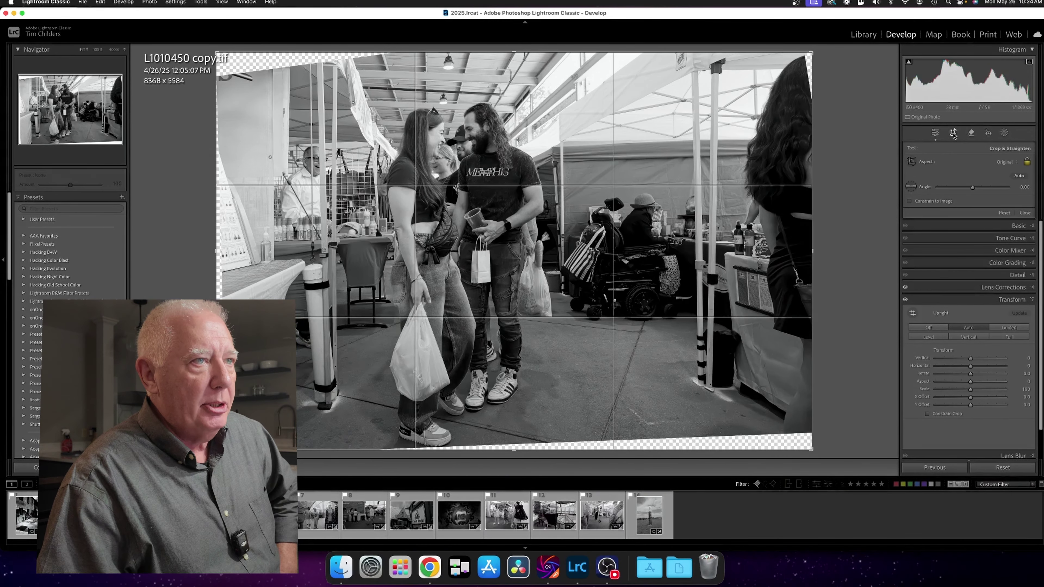
{"action": "left_click", "coordinate": [1025, 213]}
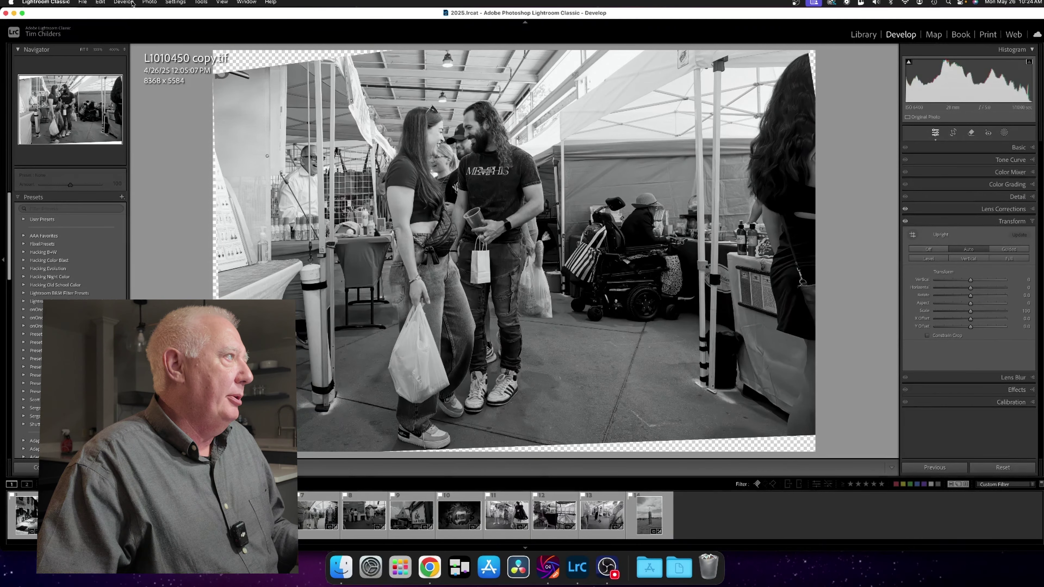
Send the market couple photo with its Lightroom adjustments to Photoshop for editing.
{"action": "left_click", "coordinate": [149, 2]}
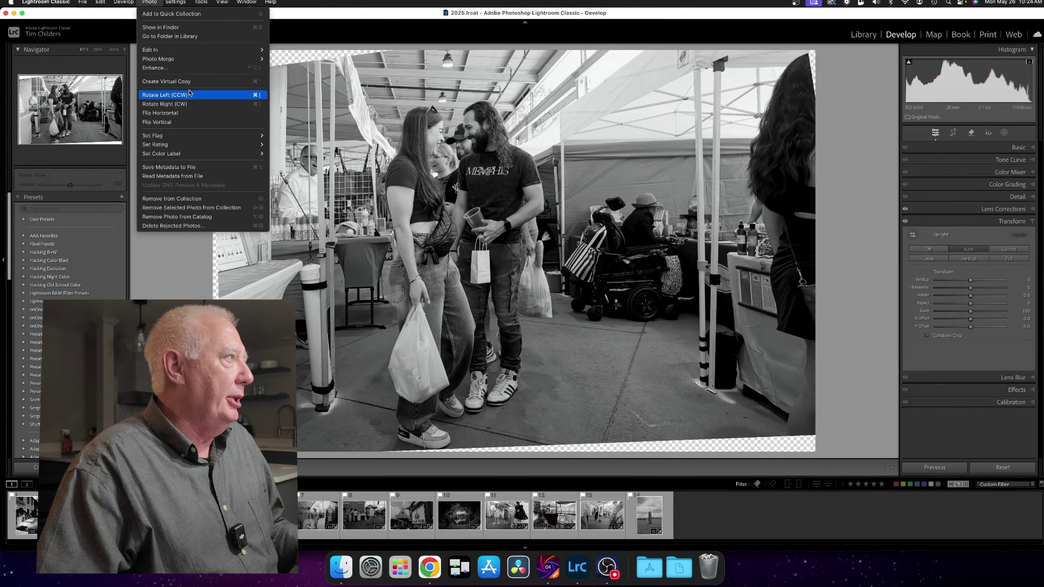
{"action": "mouse_move", "coordinate": [189, 50]}
{"action": "left_click", "coordinate": [299, 50]}
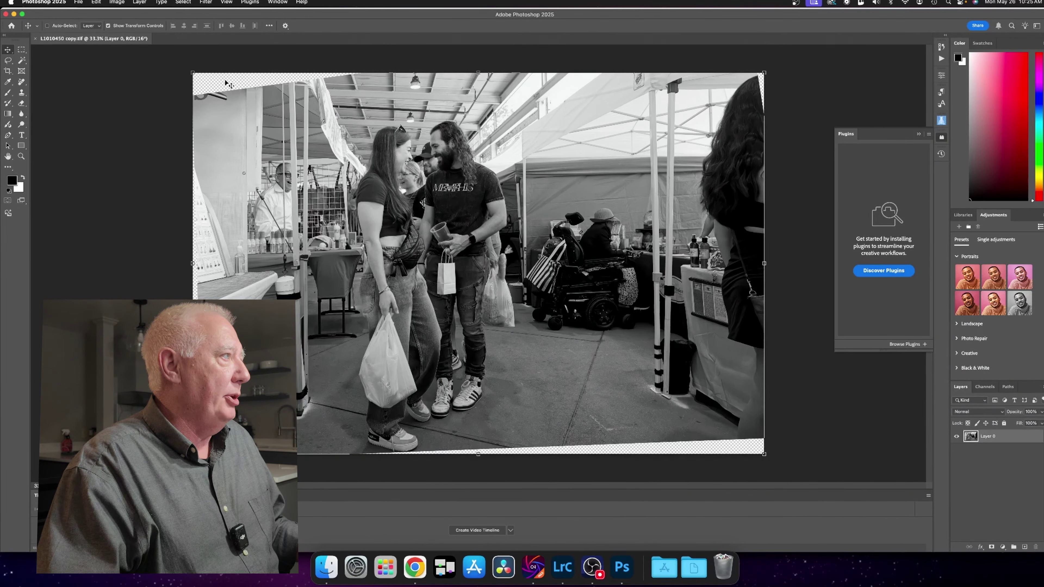
Select the transparent corner and edge gaps with the Magic Wand and fill them using Generative Fill without a prompt.
{"action": "left_click", "coordinate": [21, 60]}
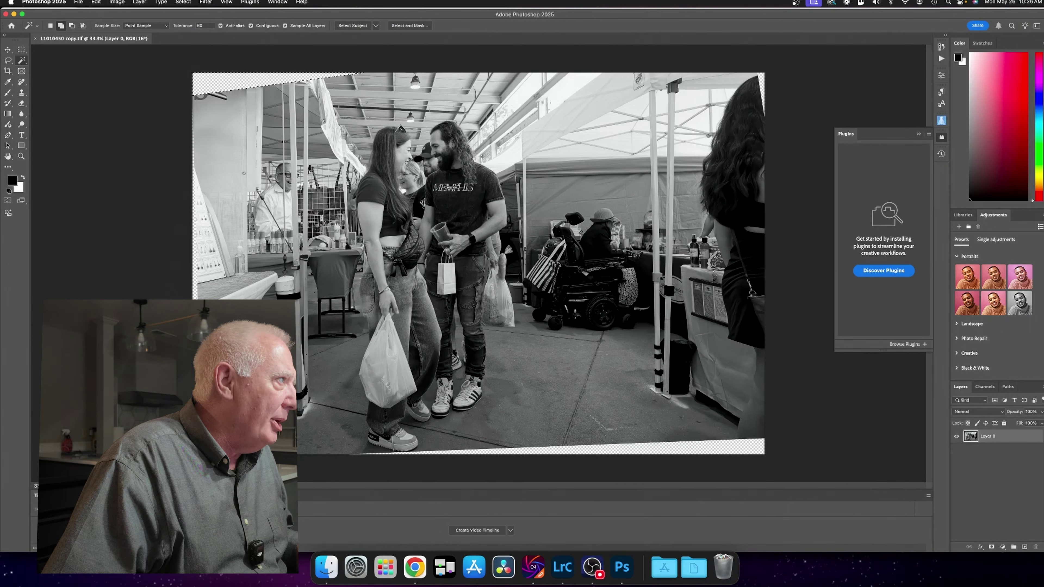
{"action": "left_click", "coordinate": [222, 84]}
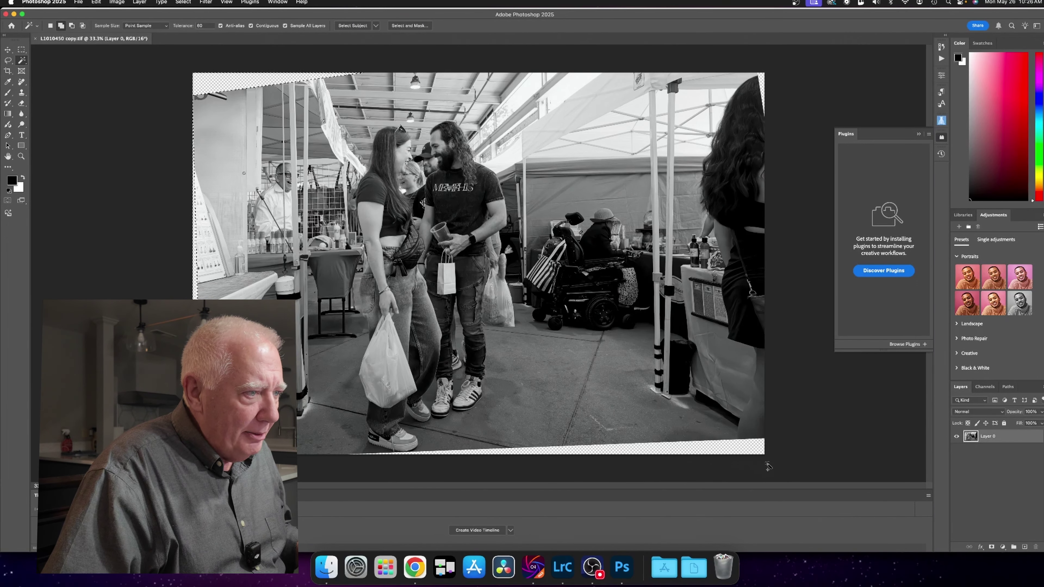
{"action": "left_click", "coordinate": [750, 449]}
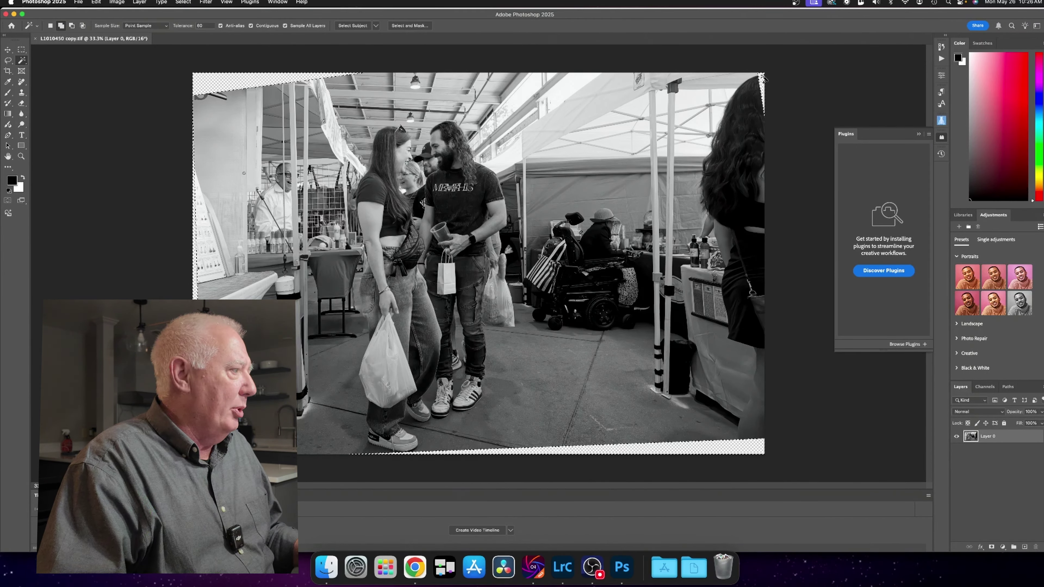
{"action": "left_click", "coordinate": [96, 3]}
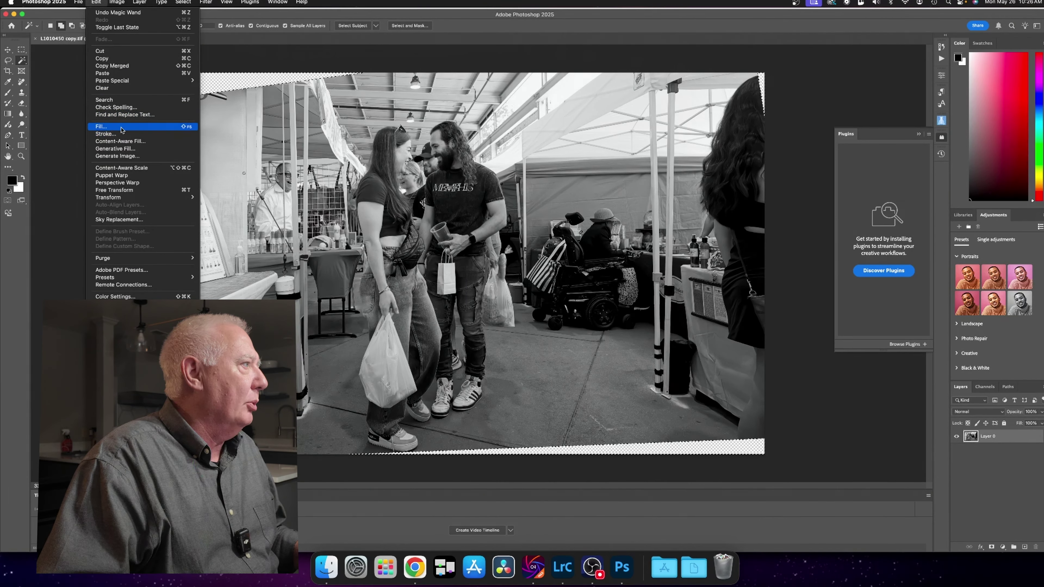
{"action": "left_click", "coordinate": [130, 149]}
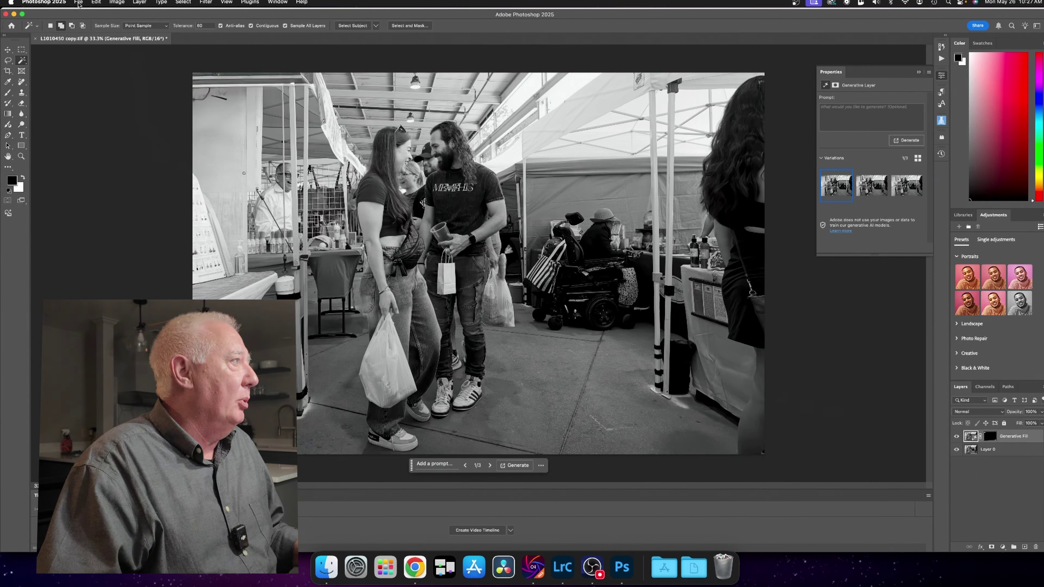
Save the filled market photo and switch back to Lightroom Classic.
{"action": "left_click", "coordinate": [78, 3]}
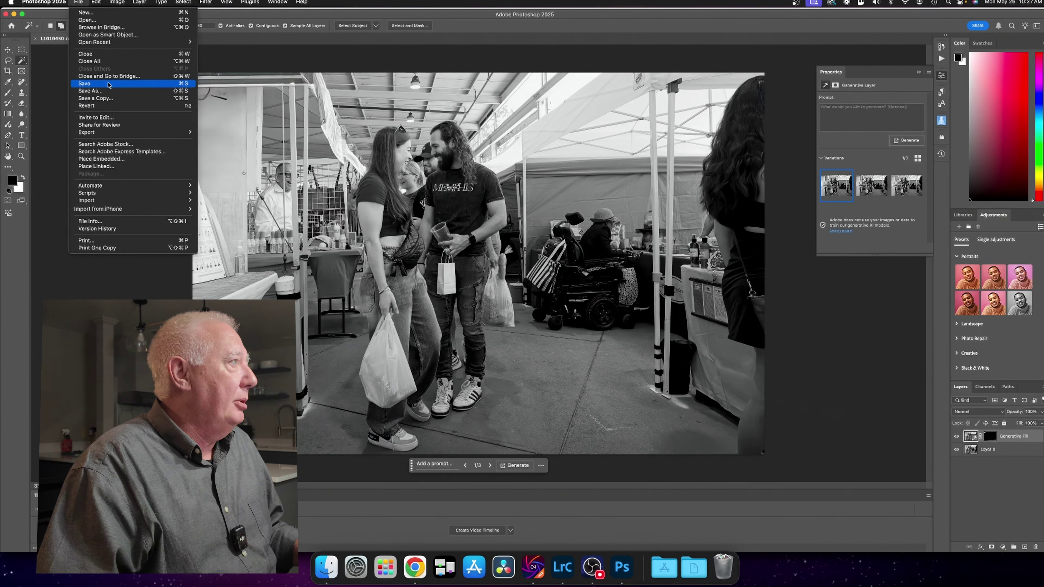
{"action": "left_click", "coordinate": [108, 84]}
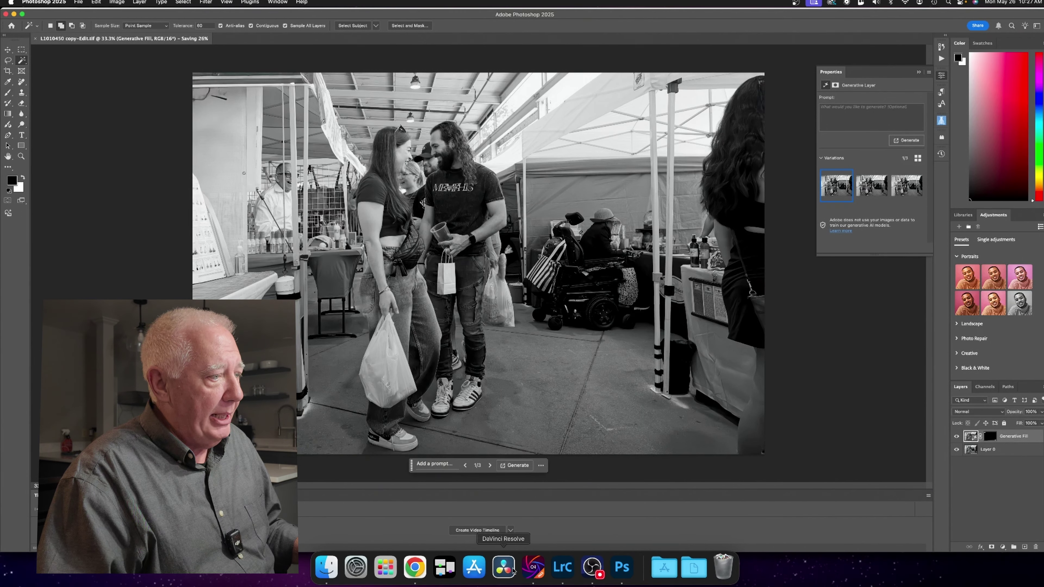
{"action": "left_click", "coordinate": [563, 567]}
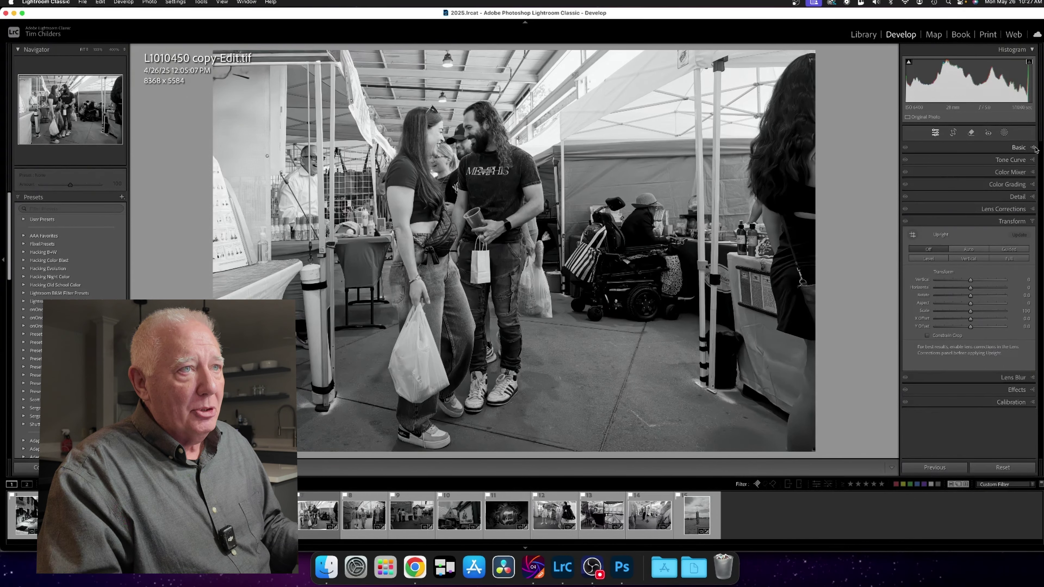
Set the edited market photo's Blacks to about -61 and Contrast to about +18.
{"action": "left_click", "coordinate": [1018, 148]}
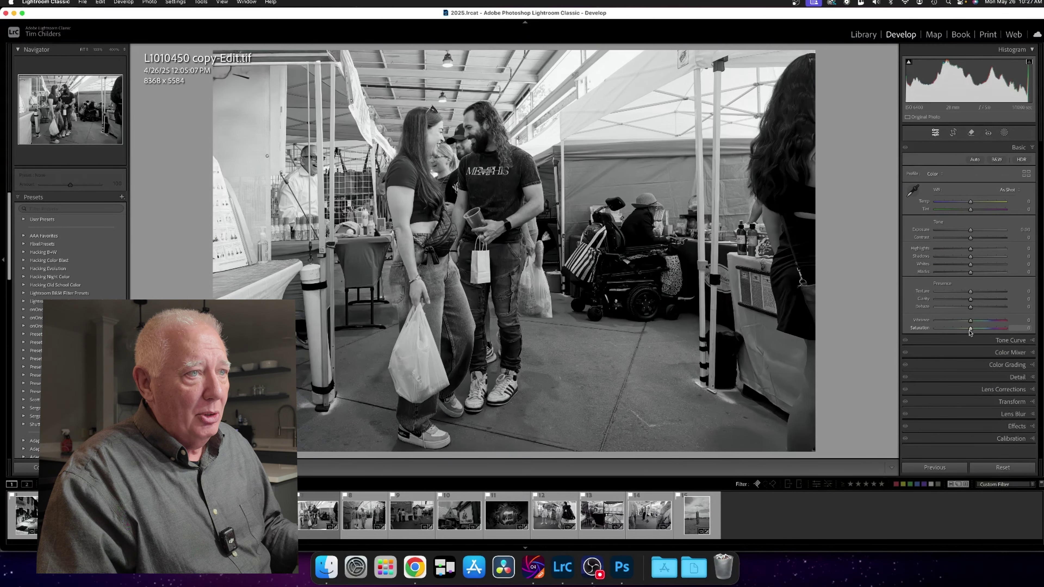
{"action": "left_click_drag", "start_coordinate": [962, 273], "coordinate": [950, 275]}
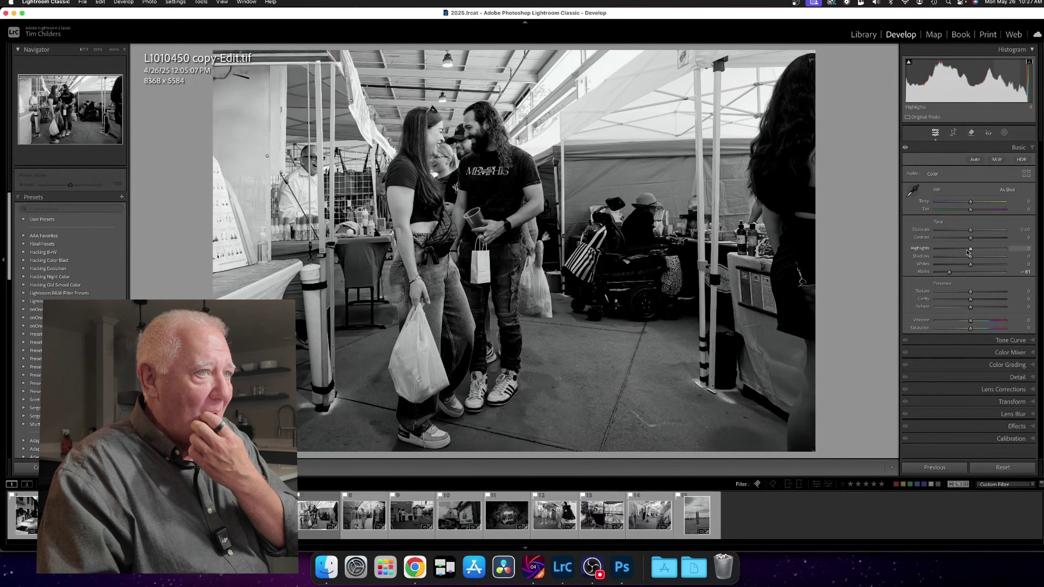
{"action": "left_click_drag", "start_coordinate": [970, 239], "coordinate": [980, 239]}
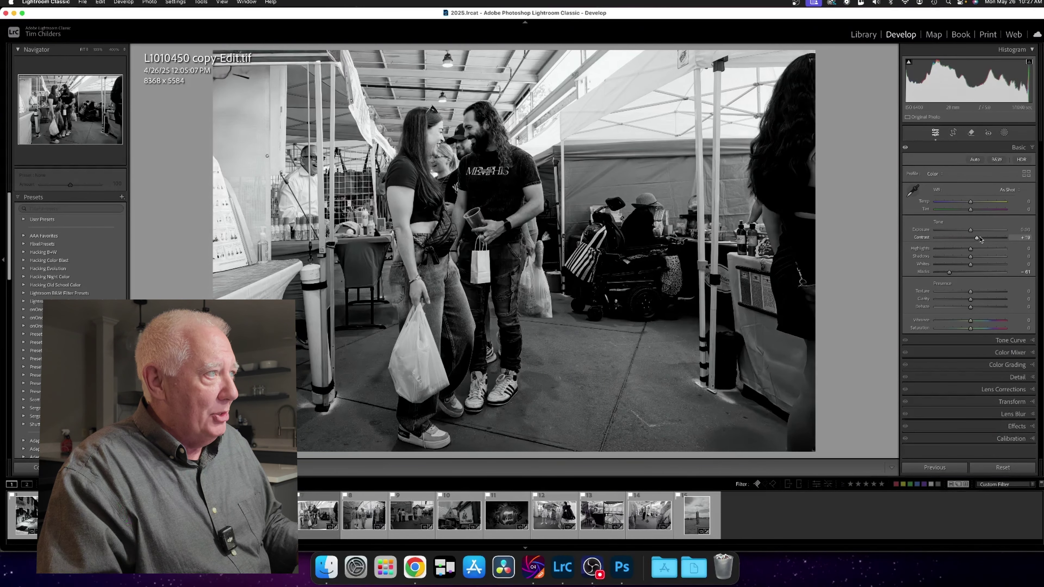
Add a radial gradient mask as a tall ellipse around the couple and shift it slightly lower to center it on them.
{"action": "left_click", "coordinate": [1004, 133]}
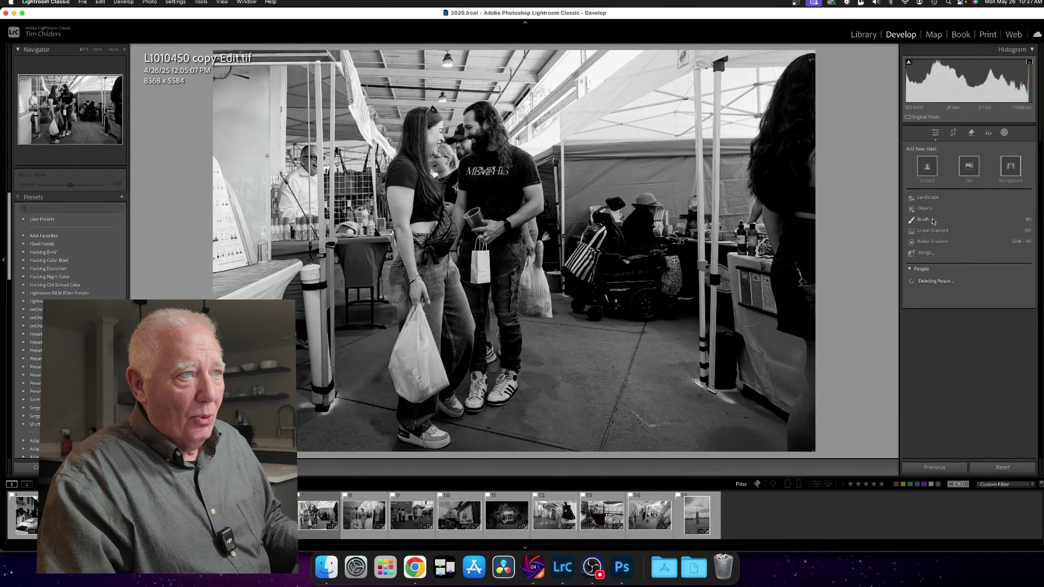
{"action": "left_click", "coordinate": [933, 242]}
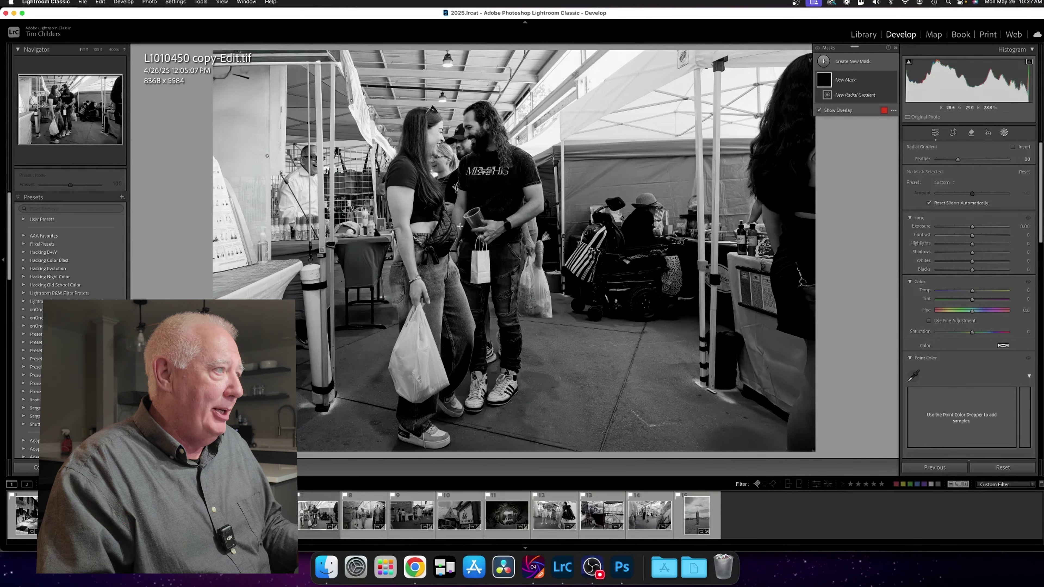
{"action": "left_click_drag", "start_coordinate": [460, 226], "coordinate": [572, 380]}
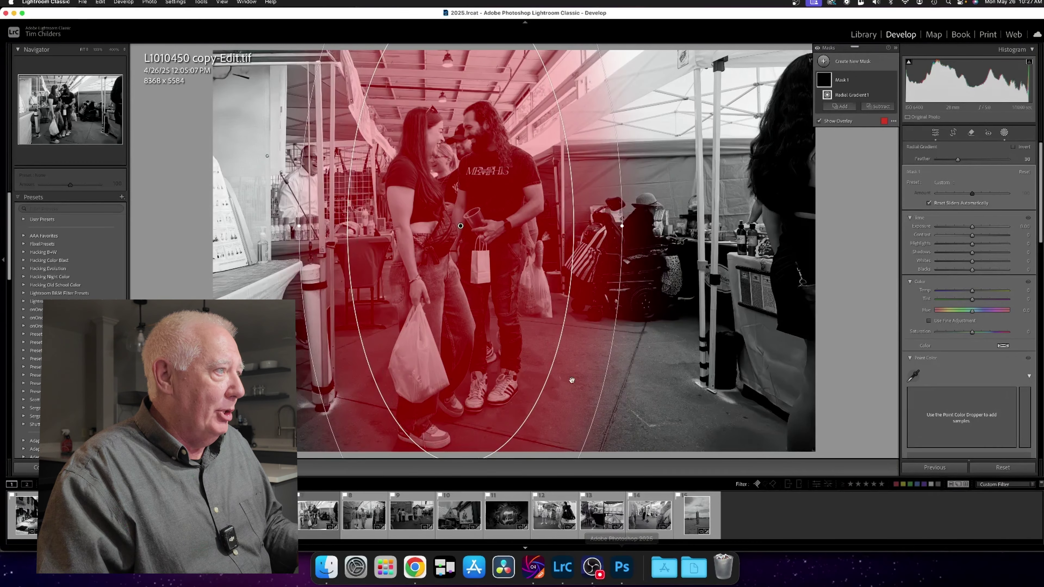
{"action": "left_click_drag", "start_coordinate": [460, 225], "coordinate": [457, 260]}
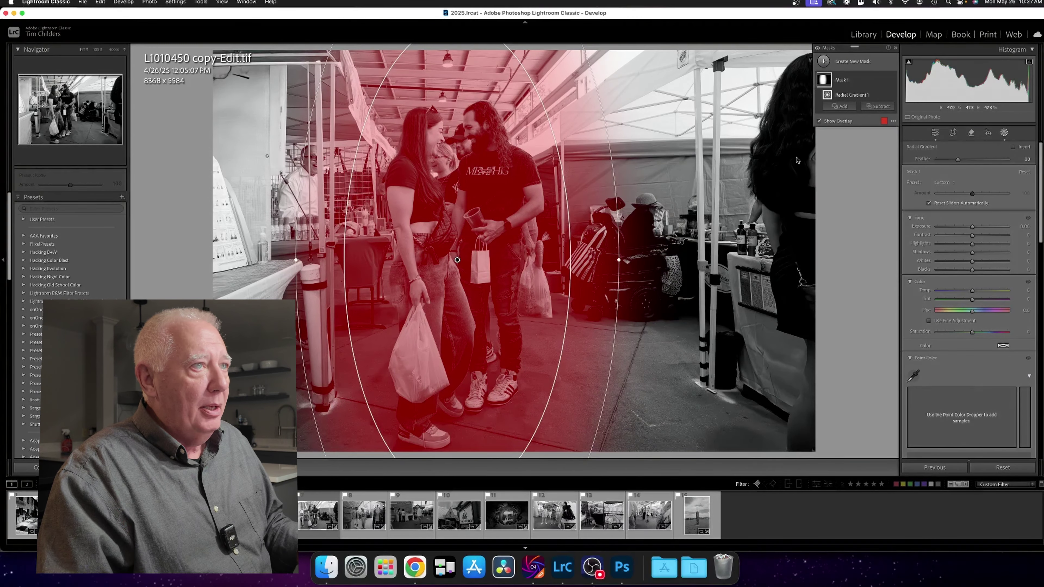
Invert the radial mask to cover the area around the couple and lower its Exposure to darken the surroundings.
{"action": "right_click", "coordinate": [882, 81]}
{"action": "left_click", "coordinate": [902, 109]}
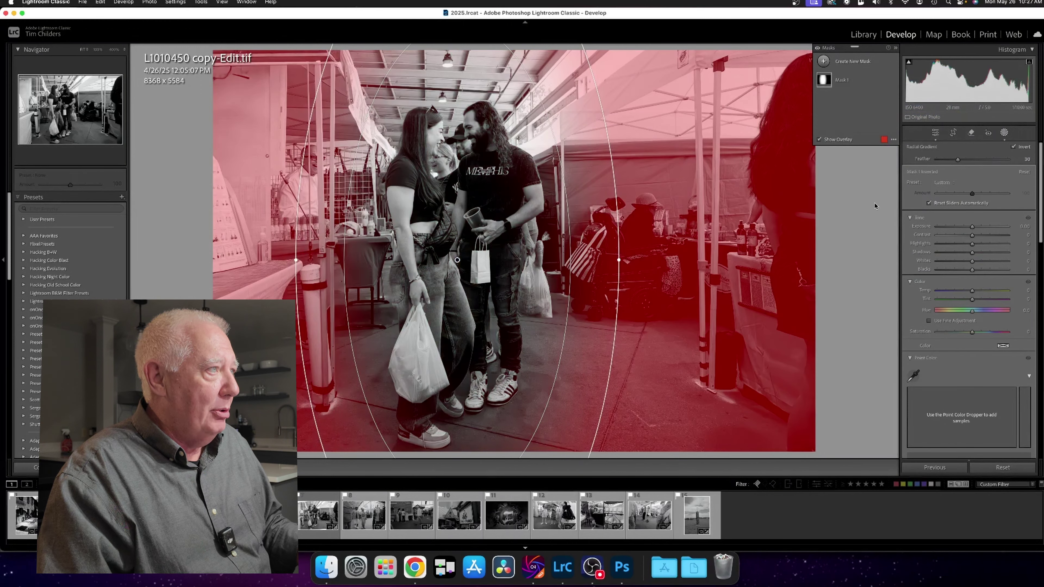
{"action": "left_click_drag", "start_coordinate": [972, 227], "coordinate": [959, 232]}
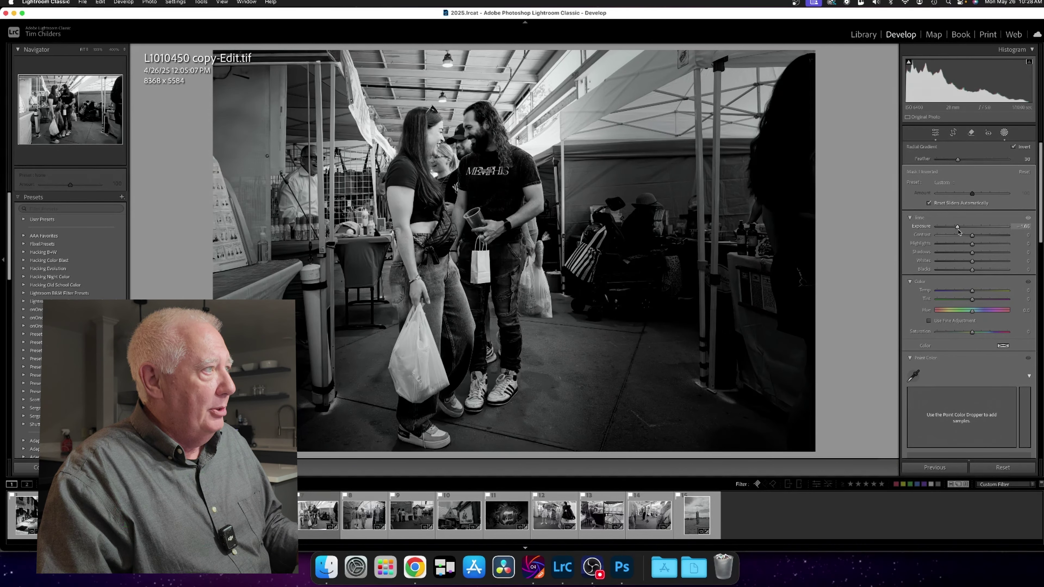